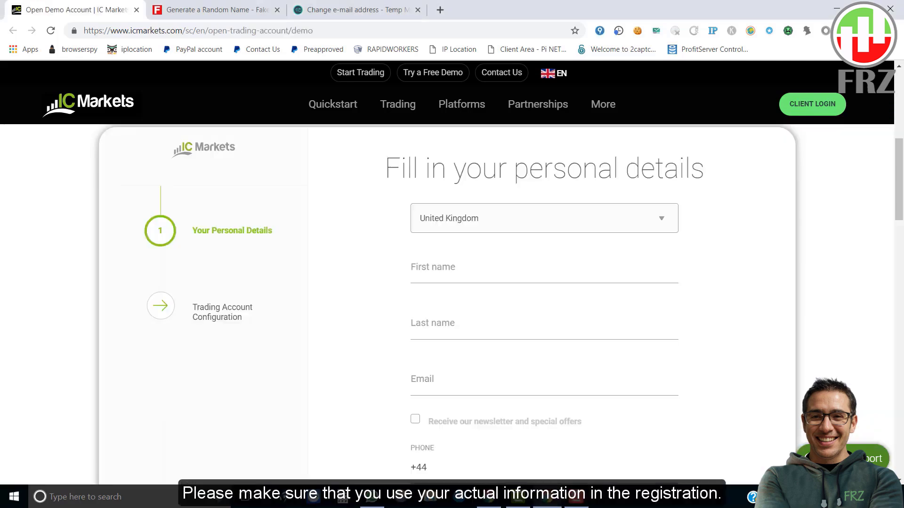
Fill in the first name, last name, pasted e-mail address and phone number on the registration form.
left_click(471, 268)
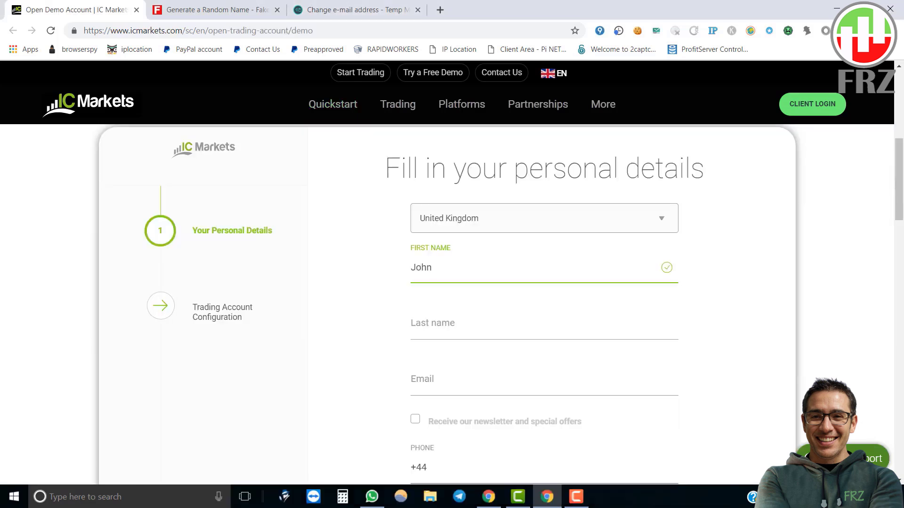
left_click(471, 324)
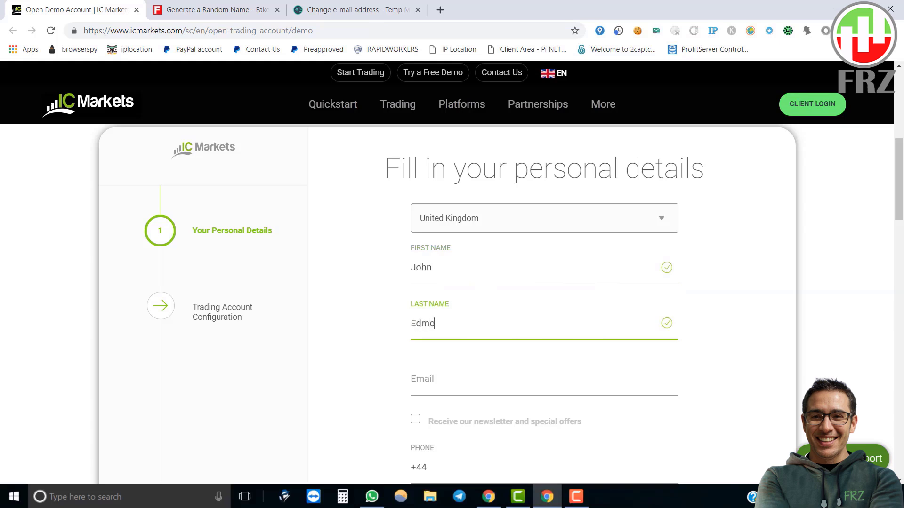
left_click(470, 379)
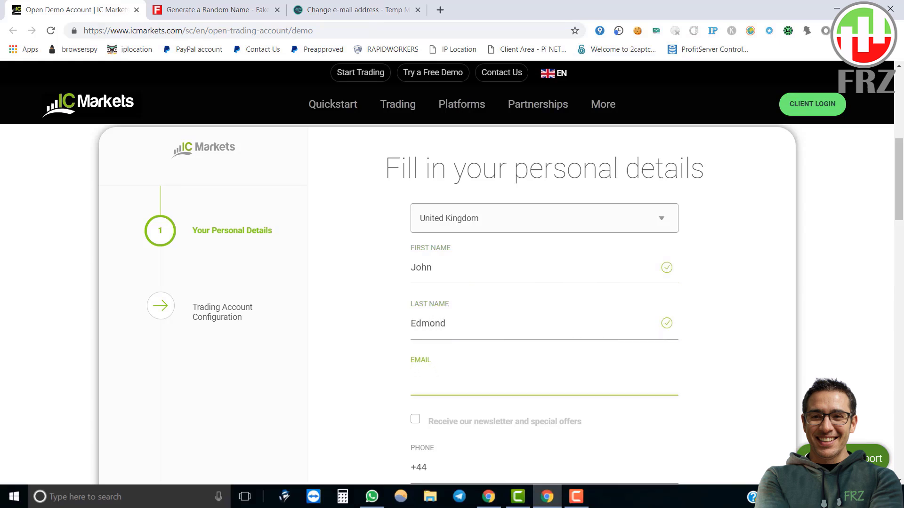
key("ctrl+v")
scroll(543, 306, "down", 2)
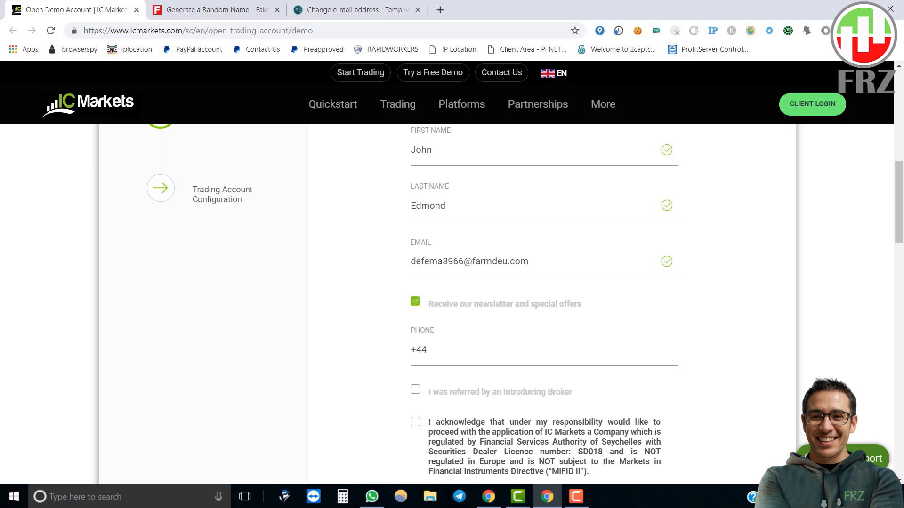
left_click(426, 350)
type("656544")
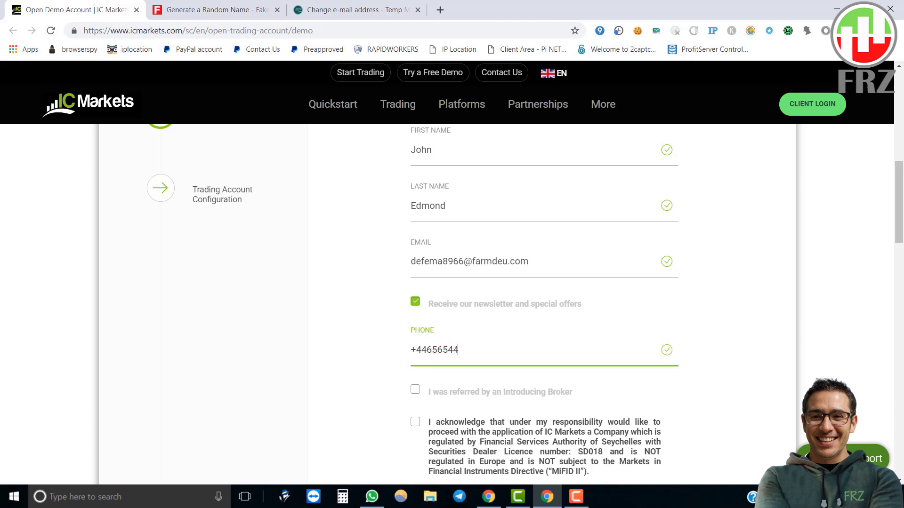
key("Tab")
Tick the Introducing Broker box, enter the refer ID, accept the acknowledgement and submit the registration.
key("space")
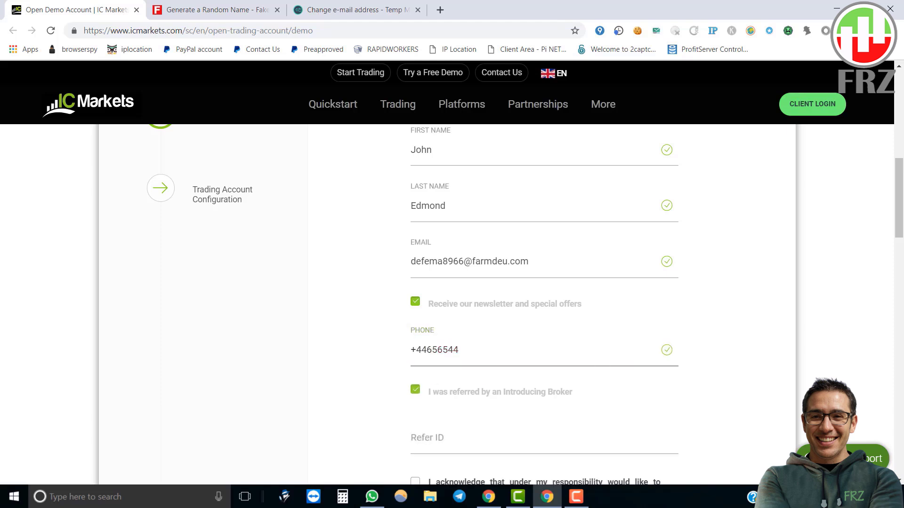
key("space")
scroll(526, 305, "down", 2)
key("space")
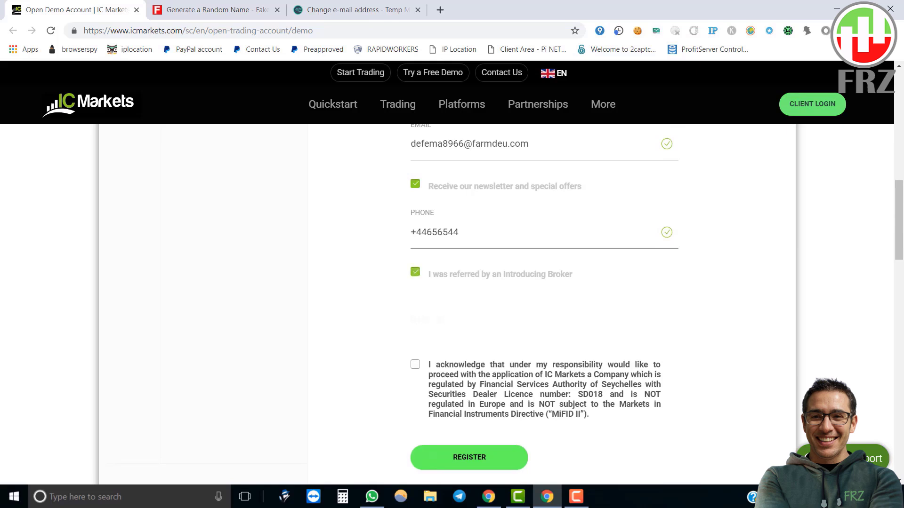
left_click(471, 320)
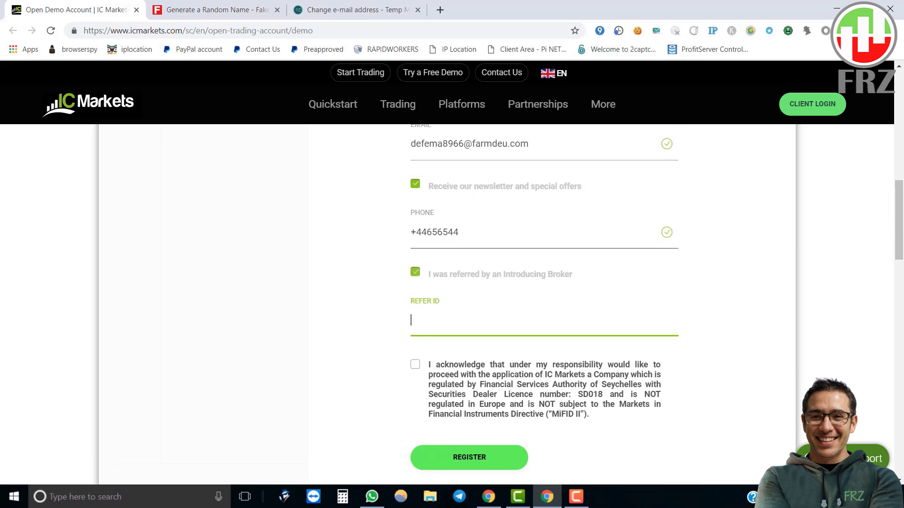
key("ctrl+a")
scroll(452, 301, "down", 2)
key("Tab")
key("Tab")
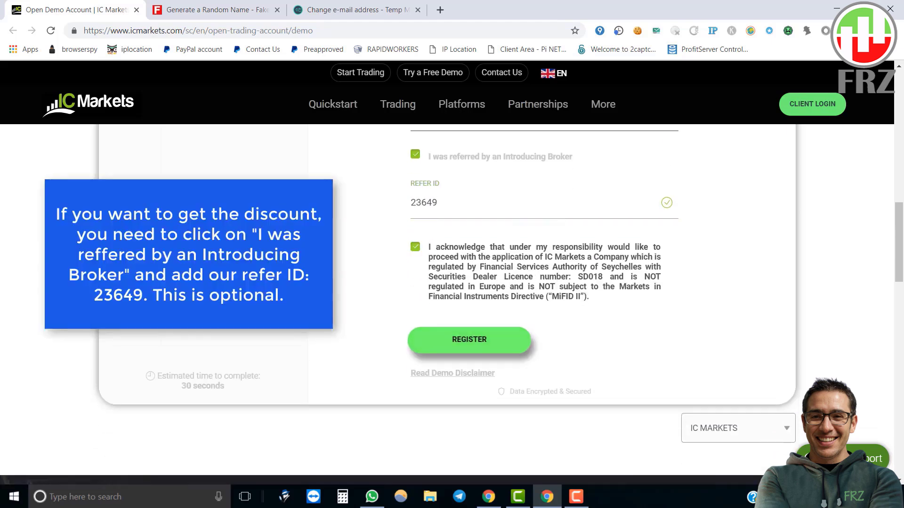
key("Return")
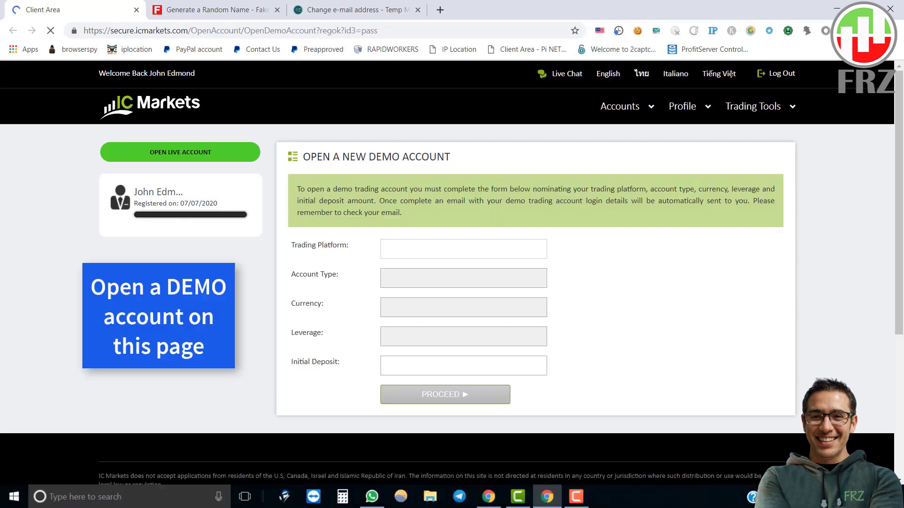
Request an MT4 Raw Spread USD demo account with 1:500 leverage and a 50000 initial deposit.
scroll(452, 273, "down", 1)
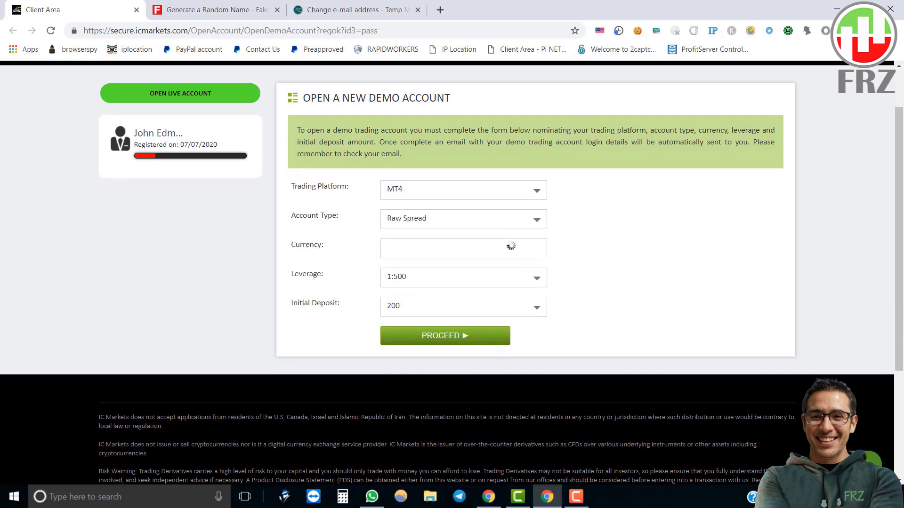
left_click(463, 219)
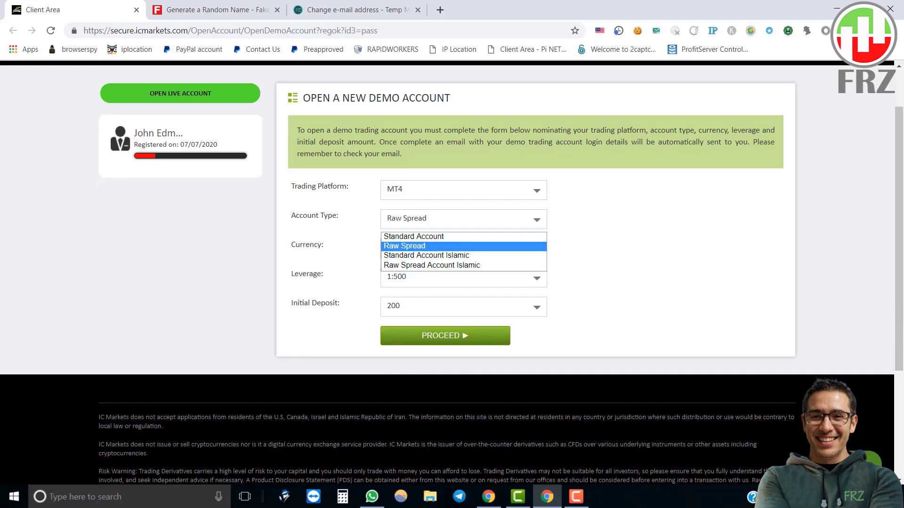
key("Return")
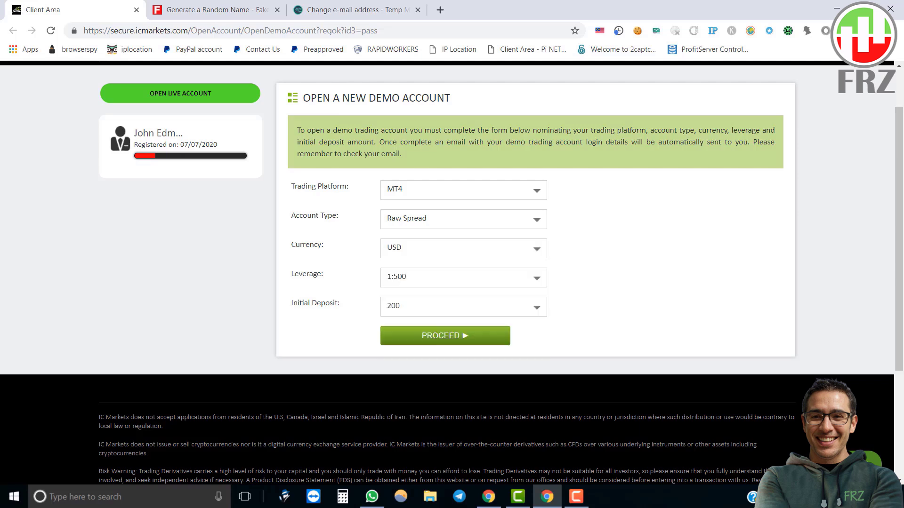
left_click(464, 306)
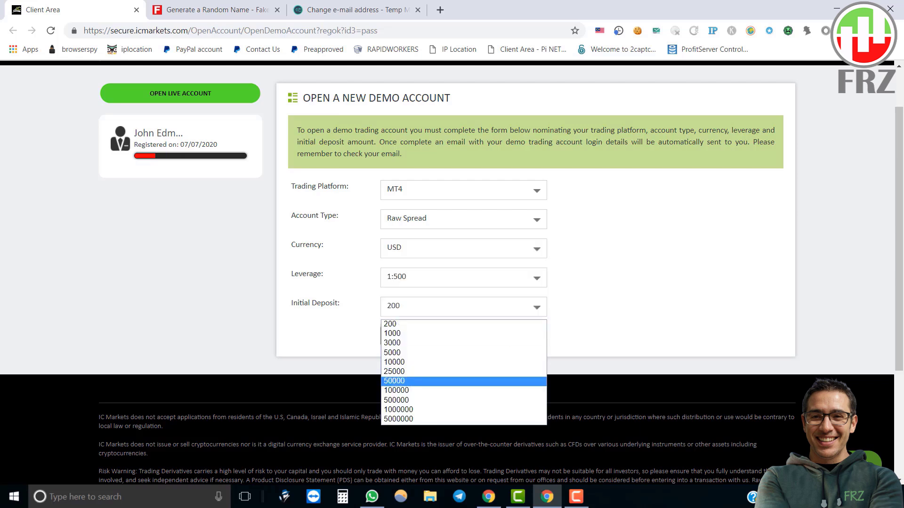
key("Up")
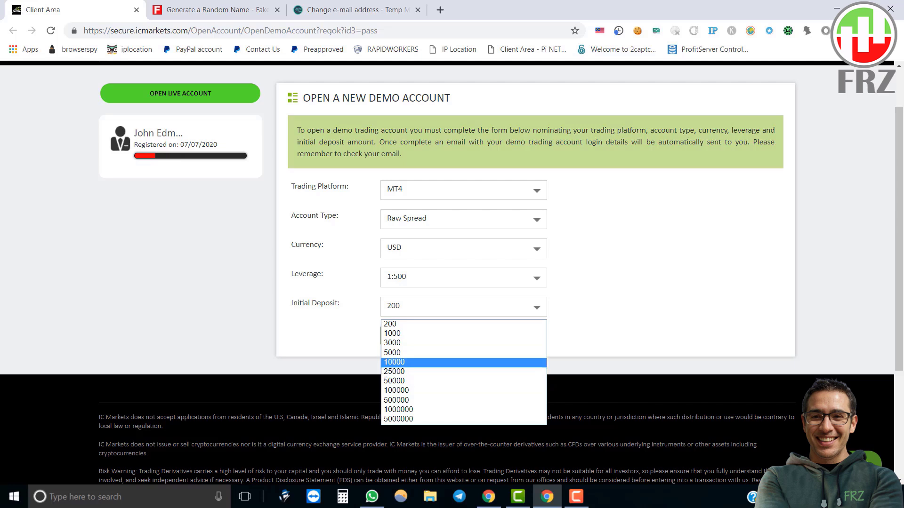
key("Down")
key("Down")
key("Return")
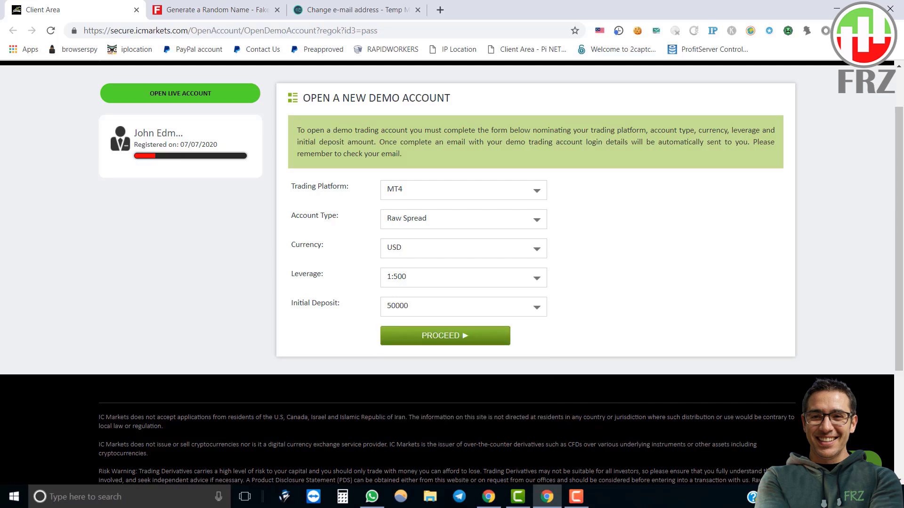
key("Return")
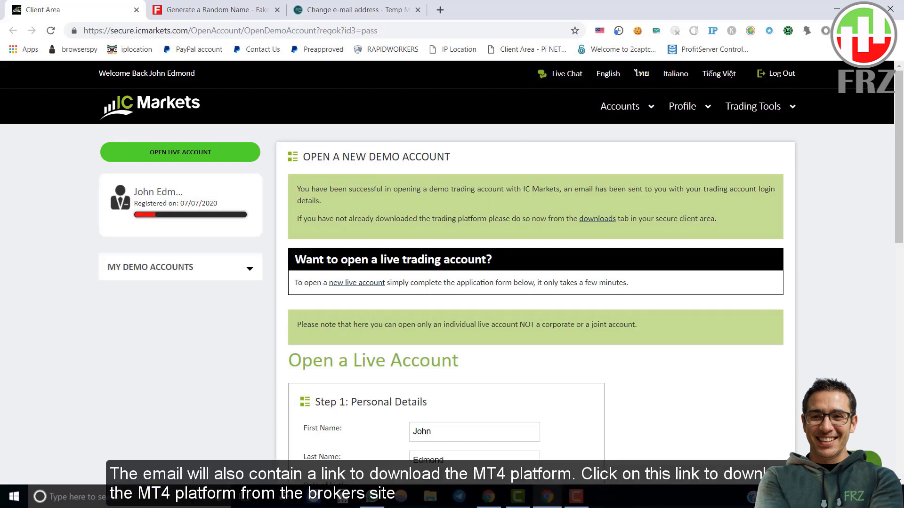
Open the MT4 Demo Account Registration email and open its Download MetaTrader link in a new tab.
left_click_drag(297, 189, 321, 200)
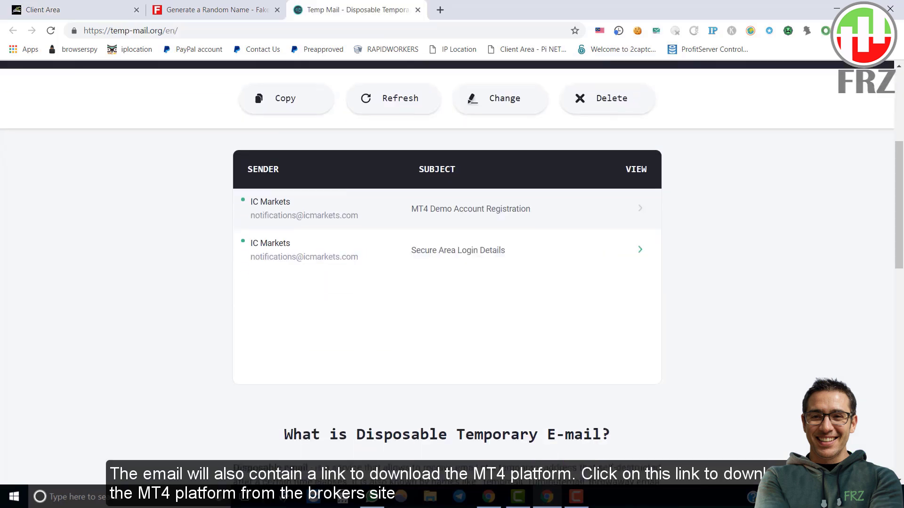
left_click(471, 208)
scroll(470, 282, "down", 4)
scroll(470, 282, "up", 1)
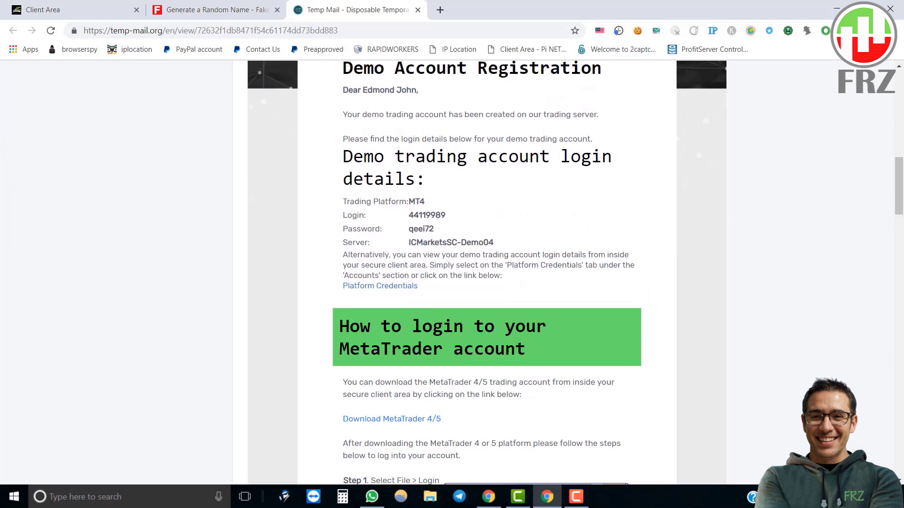
scroll(390, 243, "down", 4)
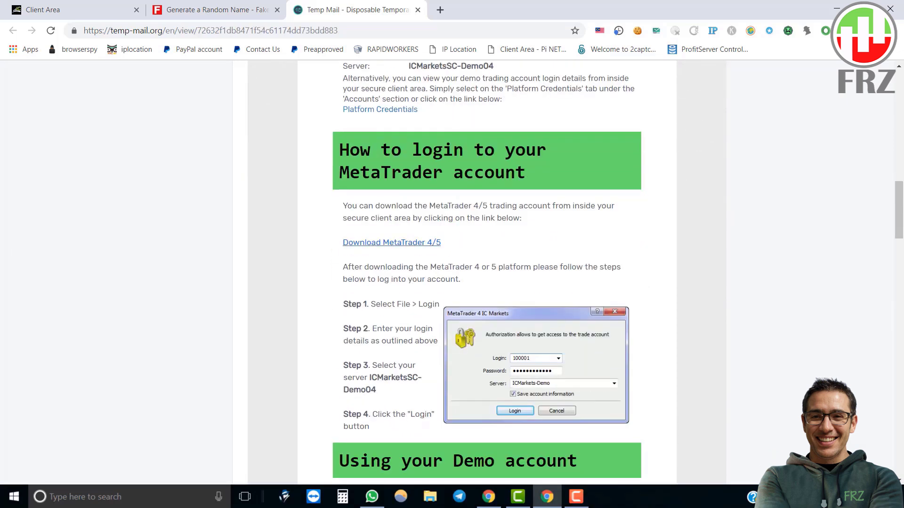
right_click(391, 242)
left_click(433, 250)
key("ctrl+Tab")
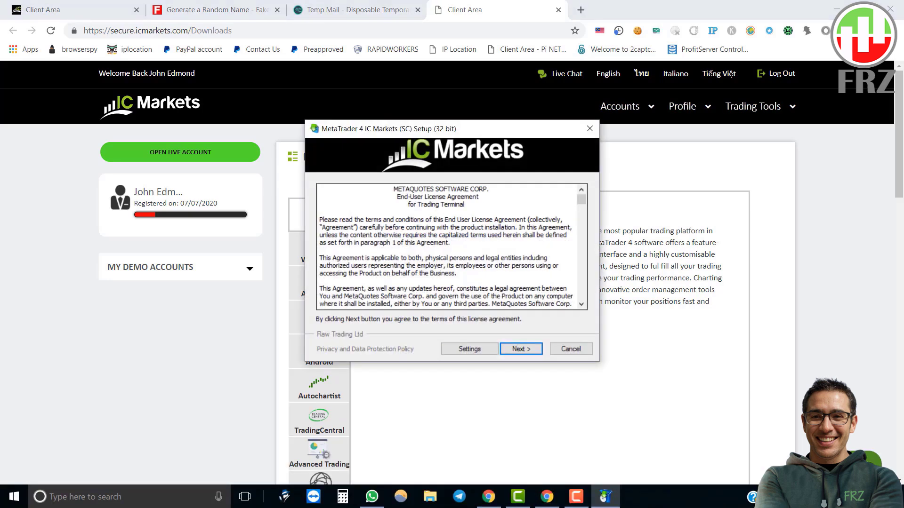
Accept the licence agreement and install MetaTrader 4 IC Markets (SC).
key("Return")
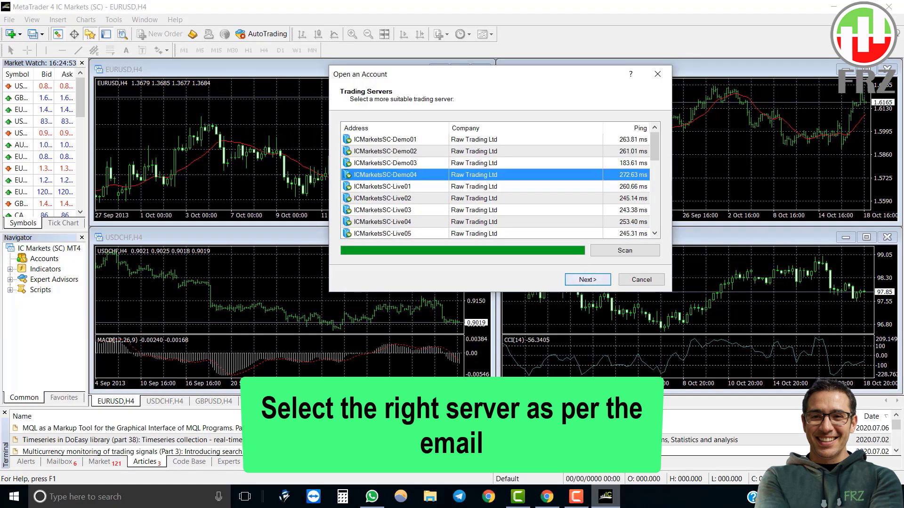
Choose ICMarketsSC-Demo04 with an existing account and paste the login number copied from the email.
key("Return")
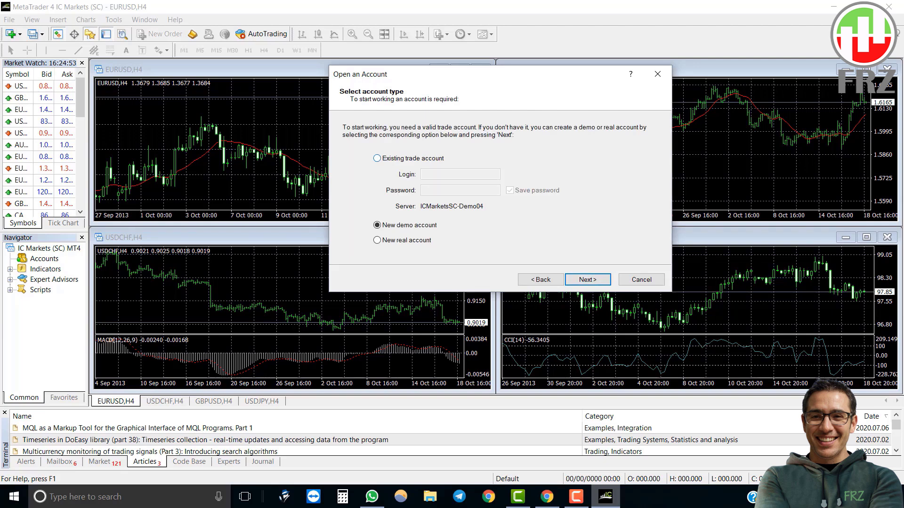
left_click(377, 159)
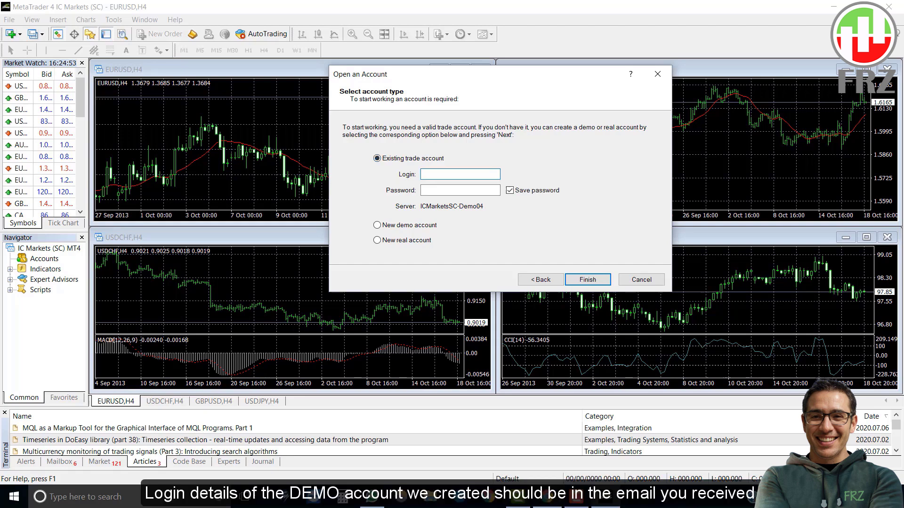
key("alt+Tab")
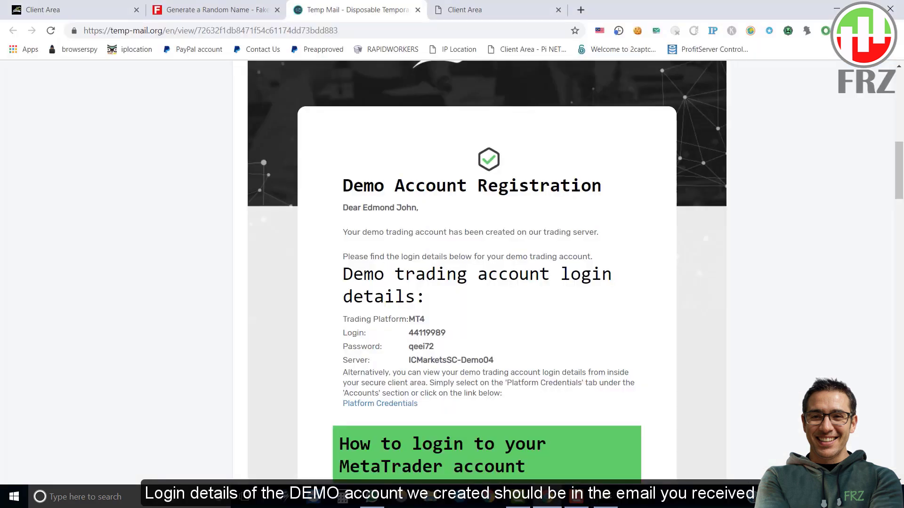
double_click(426, 333)
right_click(438, 329)
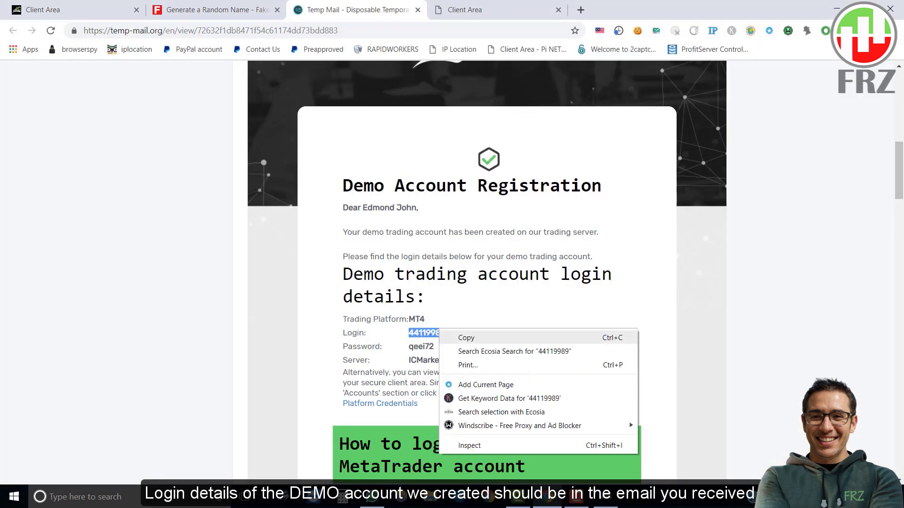
left_click(466, 337)
key("alt+Tab")
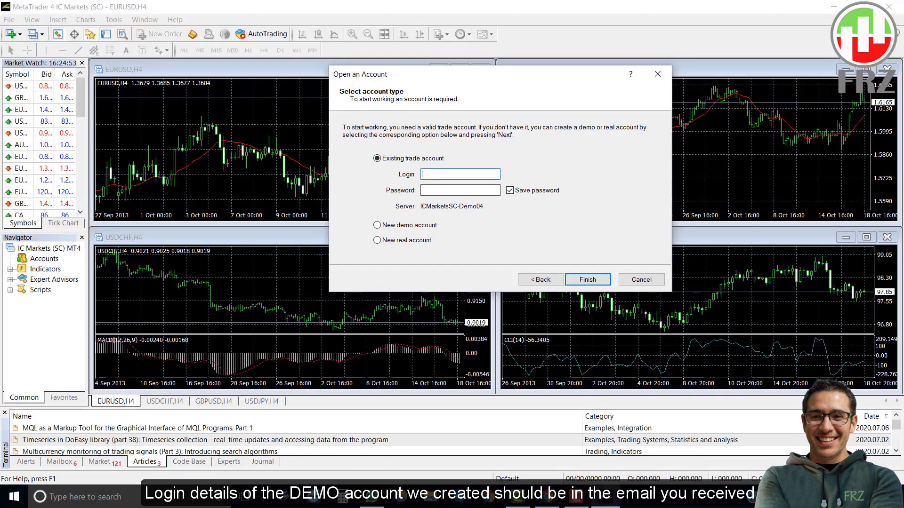
right_click(435, 174)
left_click(464, 217)
key("Tab")
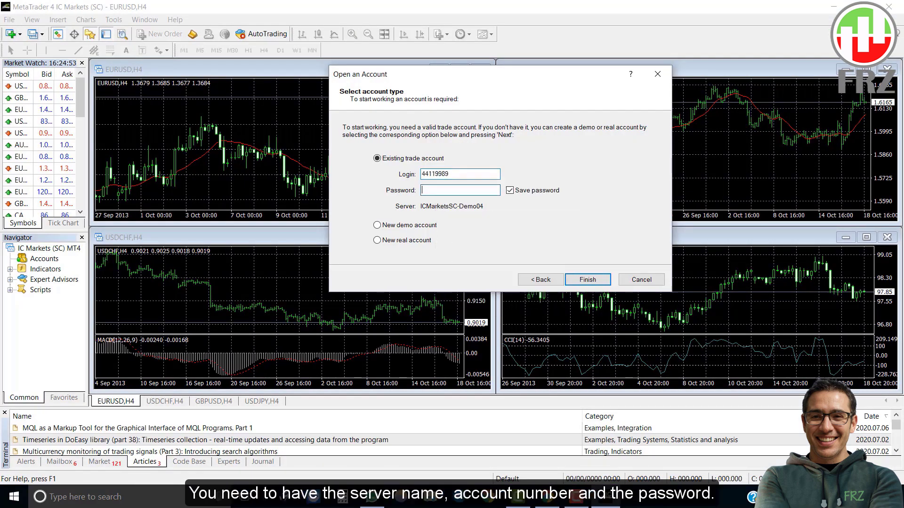
Copy the account password from the email into the Password field and log in.
key("alt+Tab")
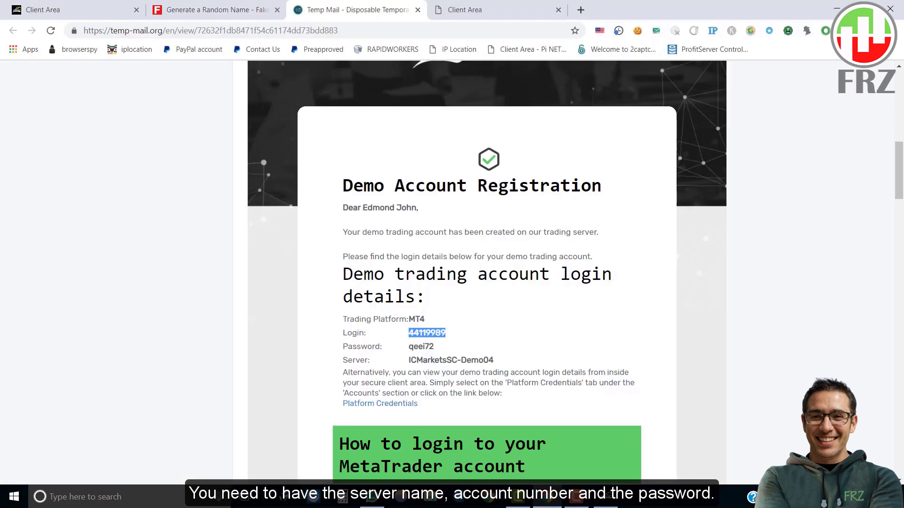
double_click(420, 347)
right_click(421, 347)
left_click(435, 355)
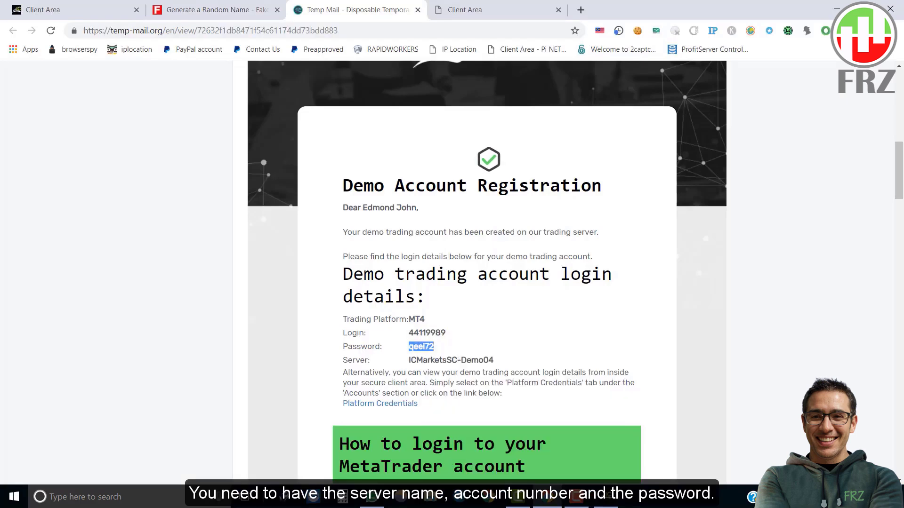
key("alt+Tab")
right_click(451, 191)
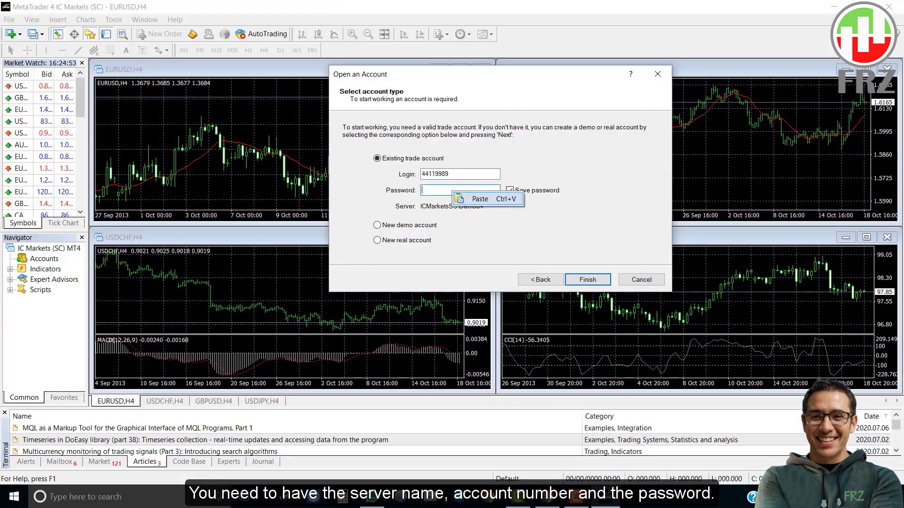
left_click(480, 199)
key("Return")
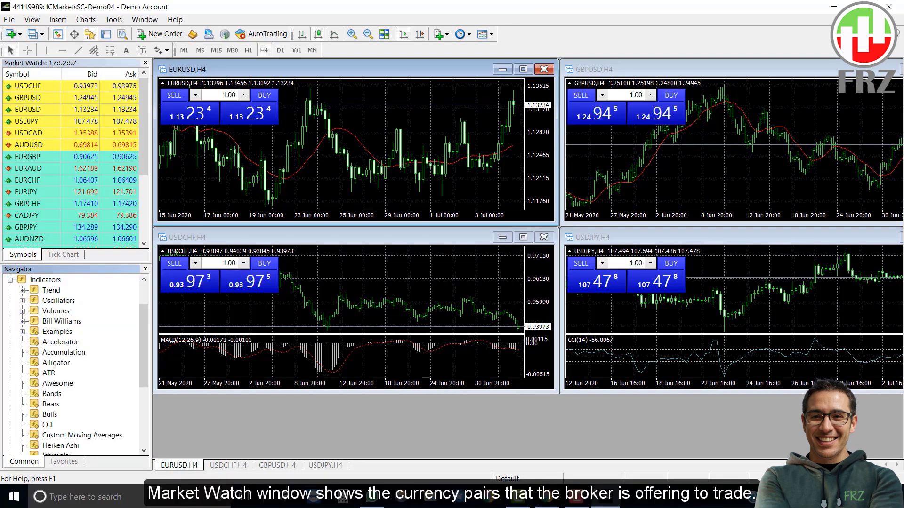
Expand Expert Advisors in the Navigator and select MACD Sample and the further advisors entry.
scroll(73, 363, "down", 4)
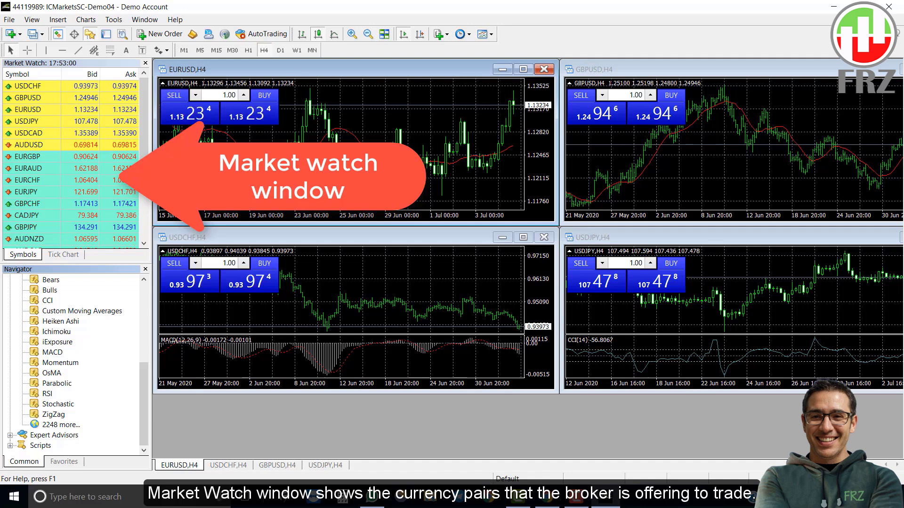
left_click(10, 435)
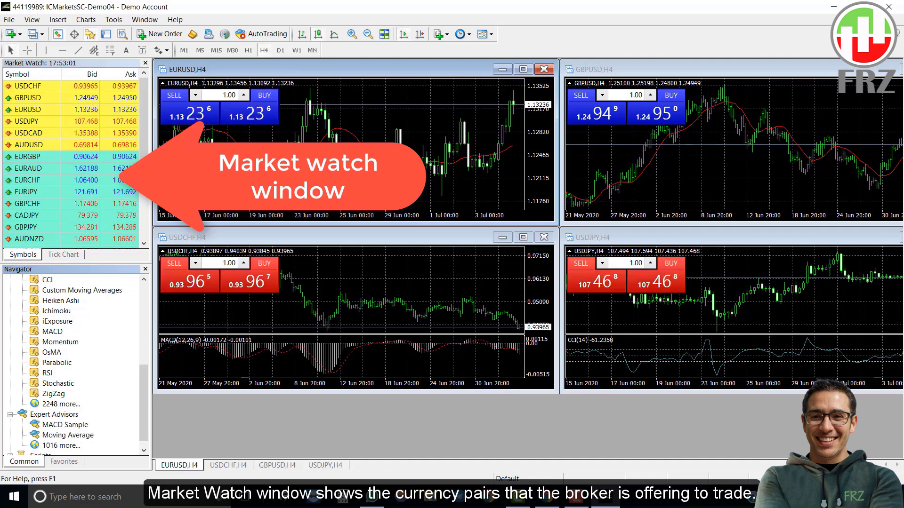
left_click(65, 414)
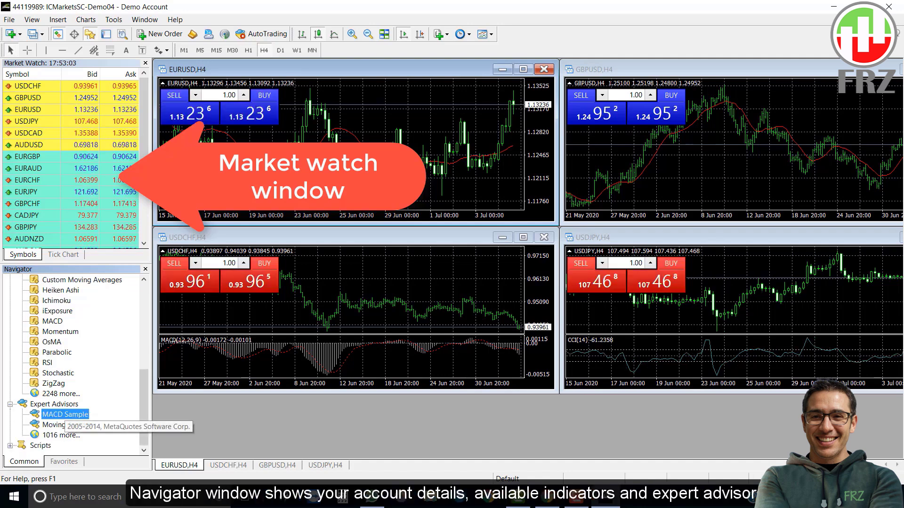
left_click(61, 435)
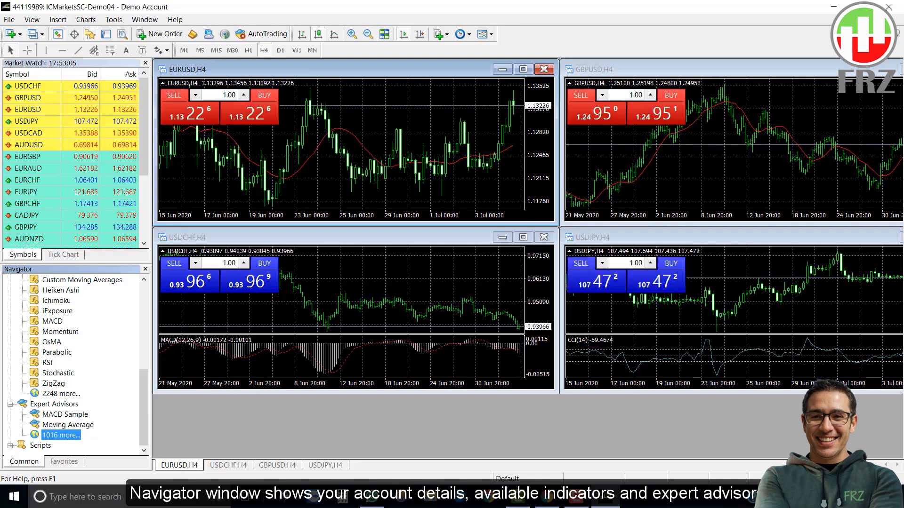
scroll(71, 362, "up", 7)
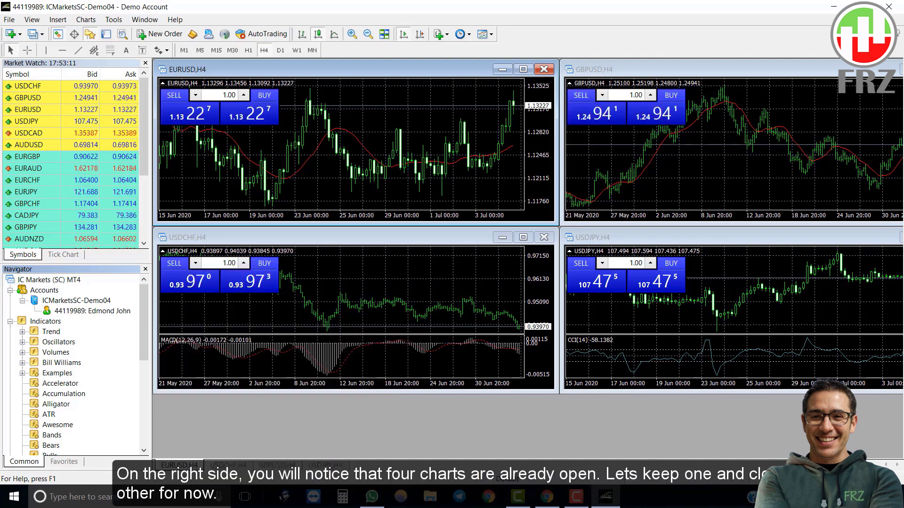
Close the USDCHF H4 chart, then move the GBPUSD chart and close it too.
left_click(544, 236)
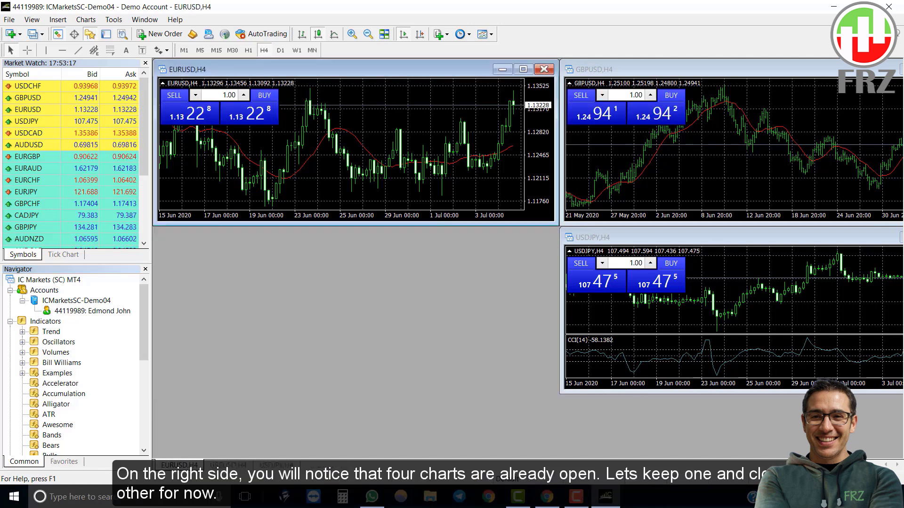
left_click_drag(636, 69, 462, 140)
left_click(777, 140)
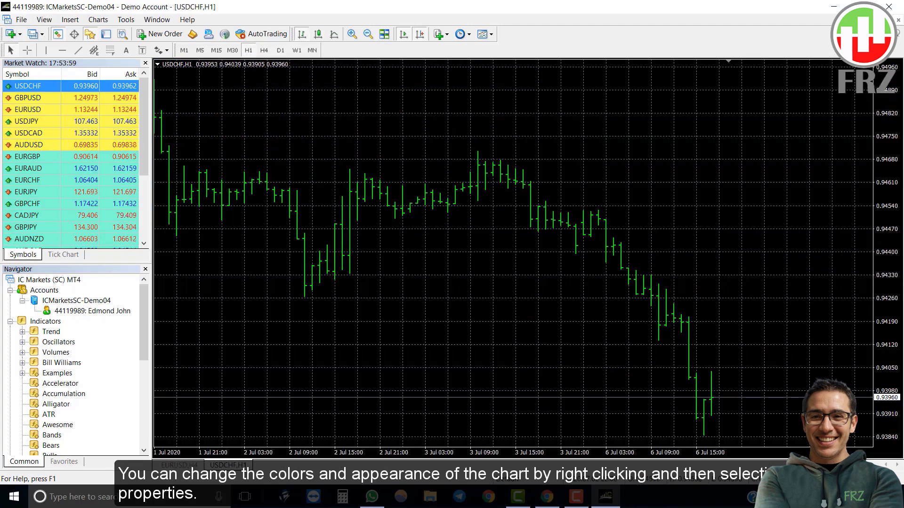
Set the USDCHF H1 chart properties to a White background and Black foreground.
right_click(387, 106)
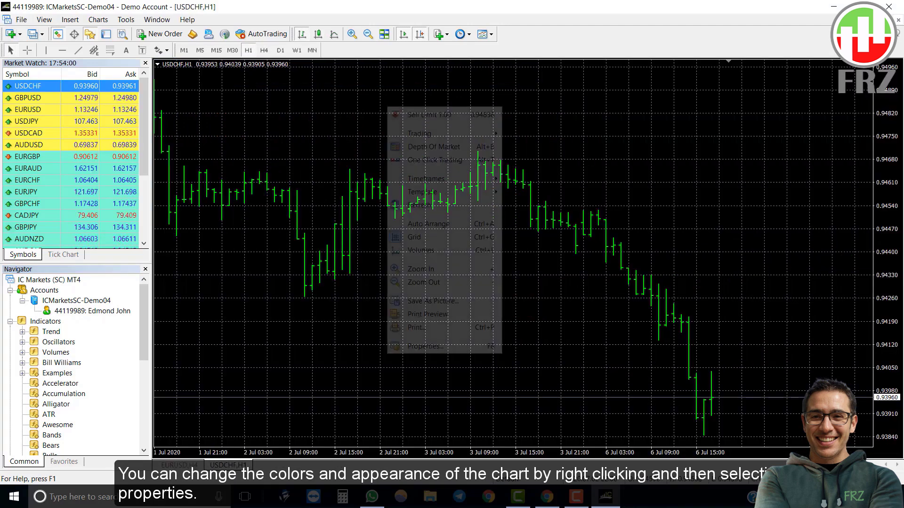
key("Return")
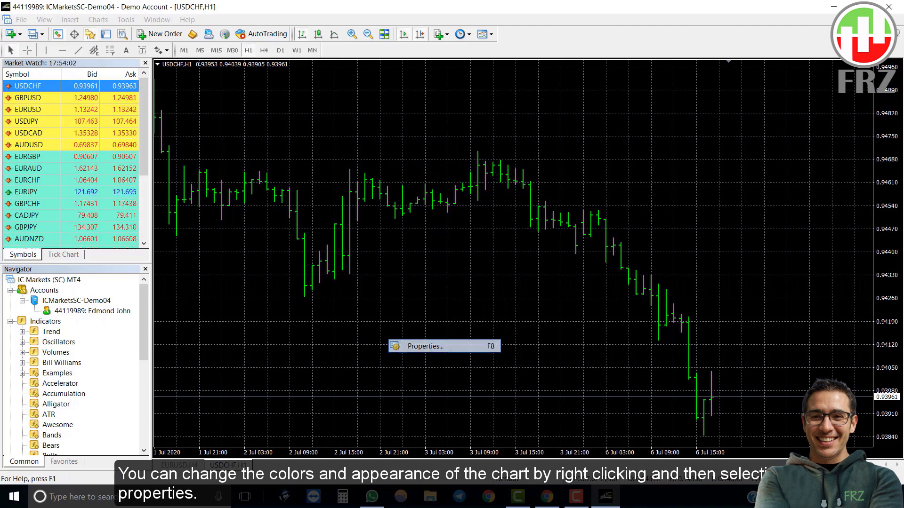
left_click_drag(423, 139, 532, 90)
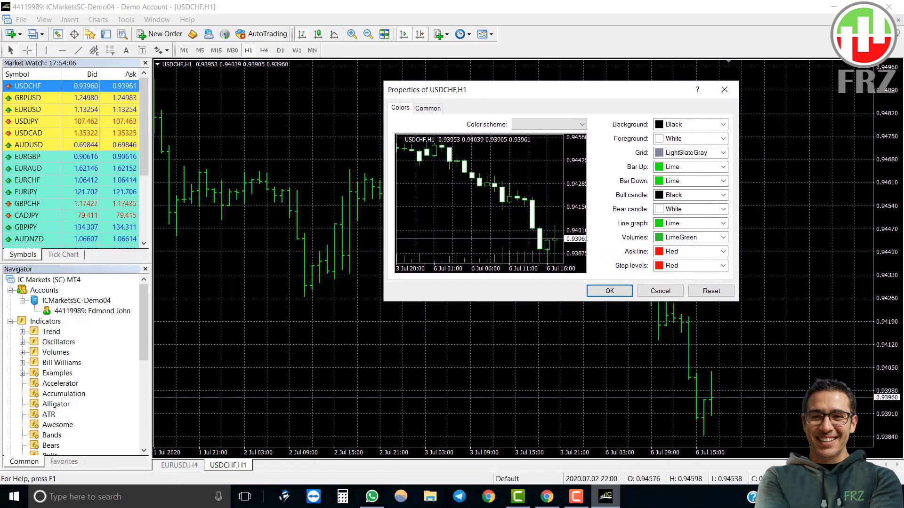
left_click(691, 124)
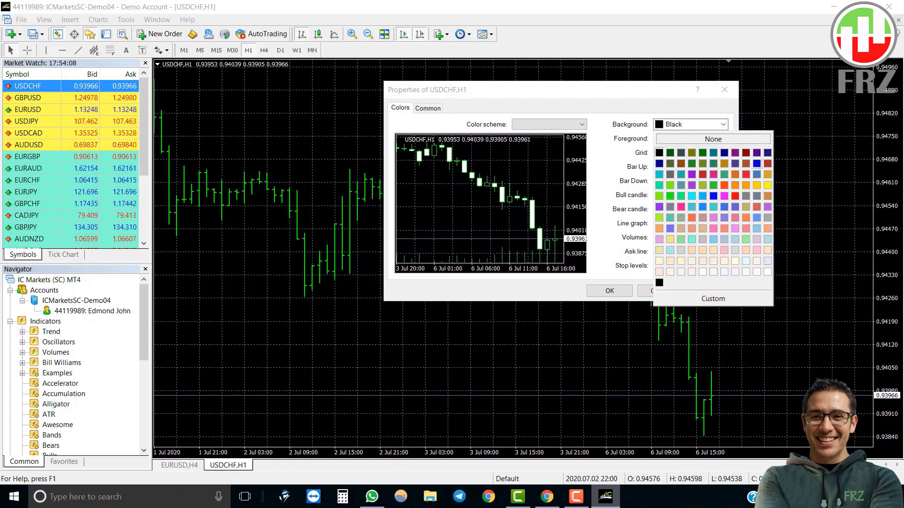
left_click(767, 271)
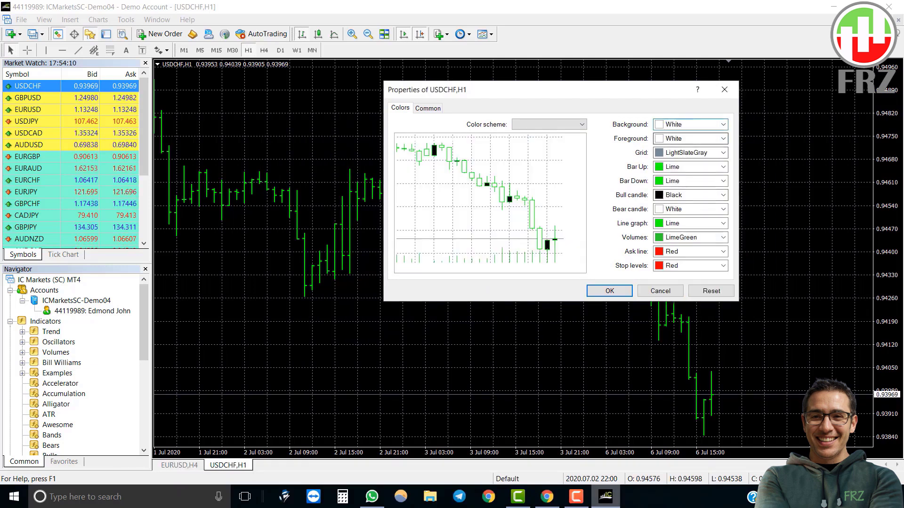
left_click(722, 138)
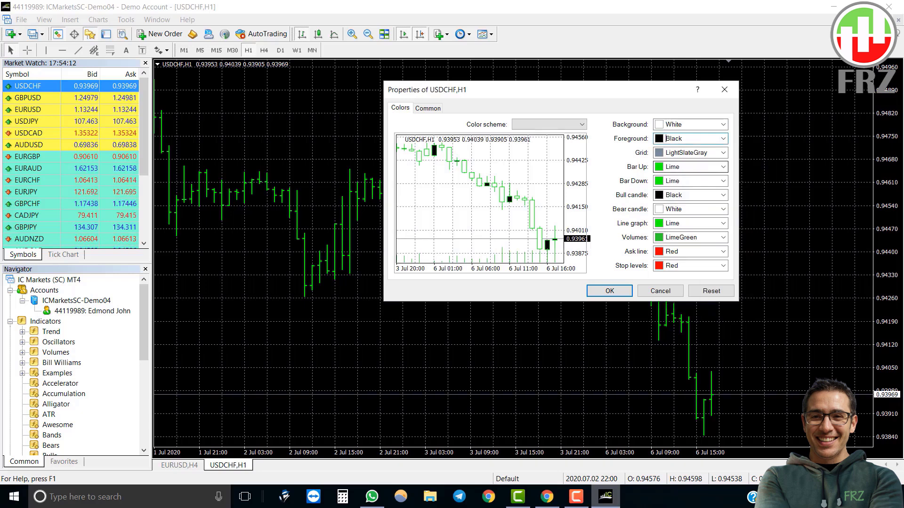
key("Return")
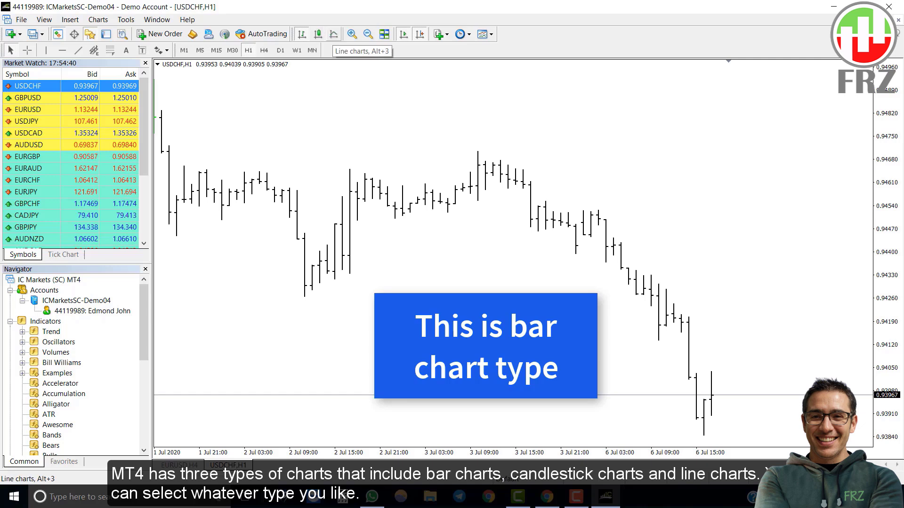
Switch the USDCHF chart to candlesticks, then to a line chart with Alt+3.
left_click(317, 34)
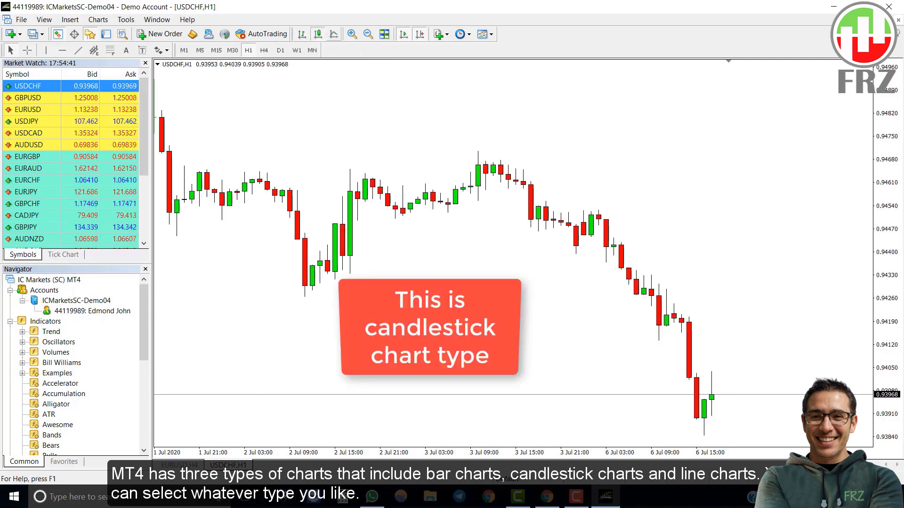
key("alt+3")
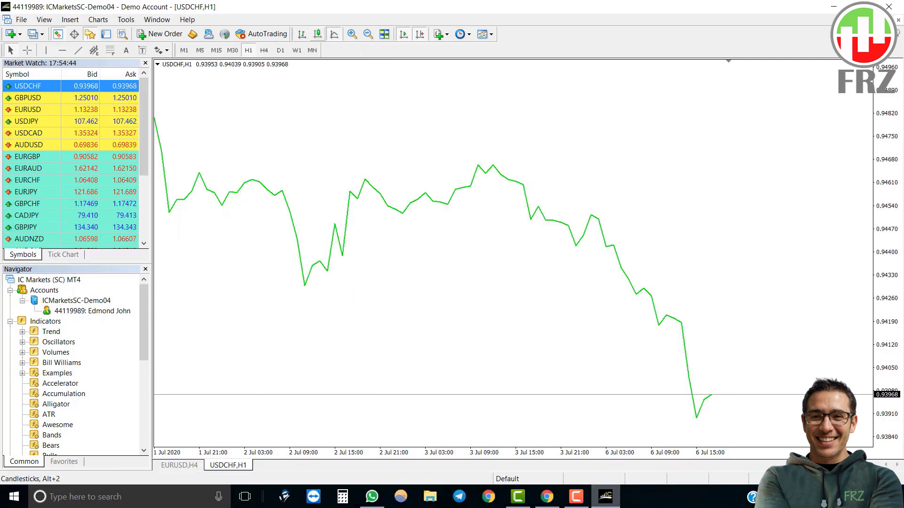
Switch the chart back to candlesticks and save its styling as template 'my template'.
left_click(318, 34)
right_click(319, 129)
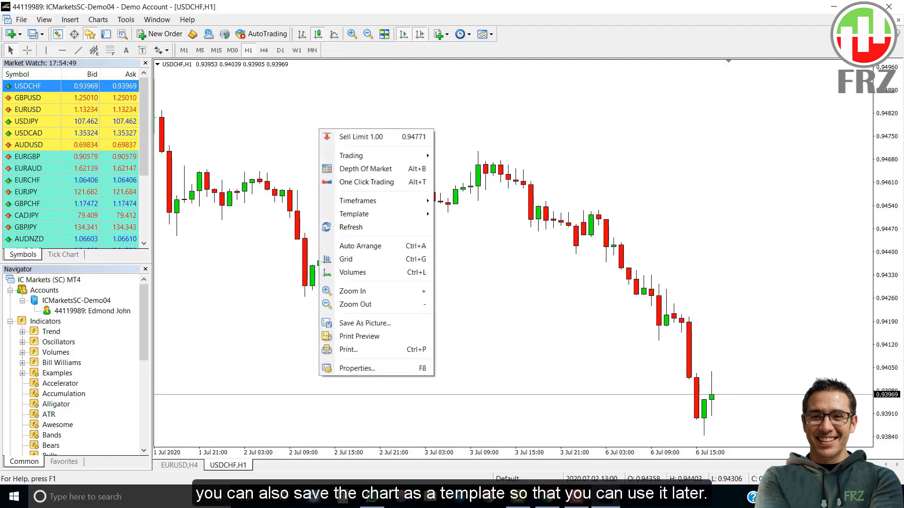
mouse_move(376, 213)
left_click(471, 213)
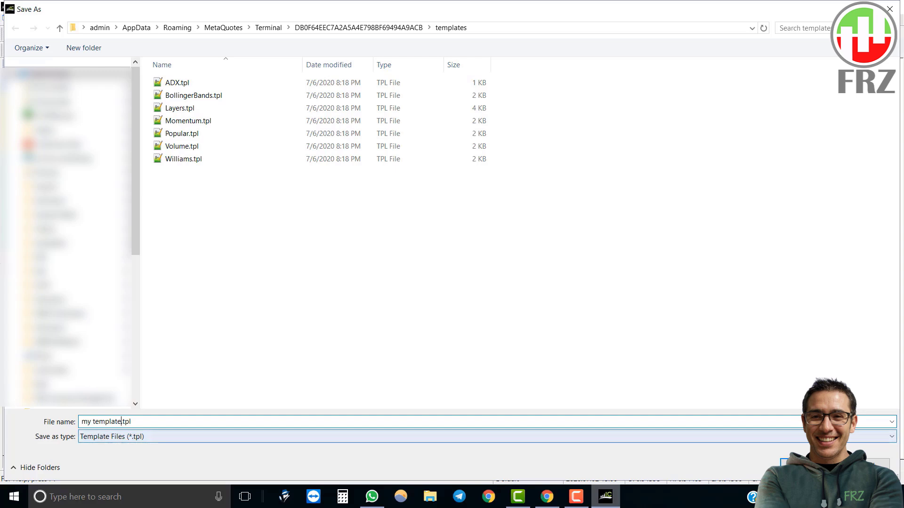
key("Return")
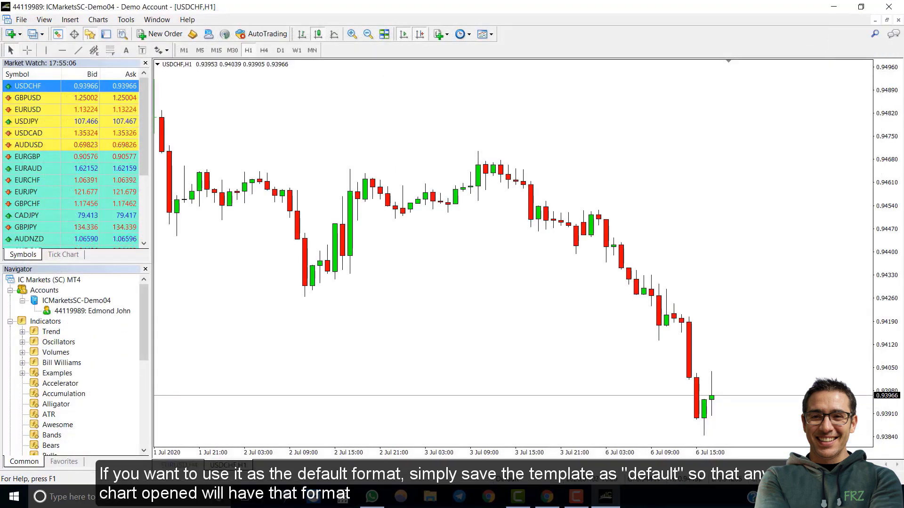
Save the chart styling as another template named 'default'.
right_click(294, 136)
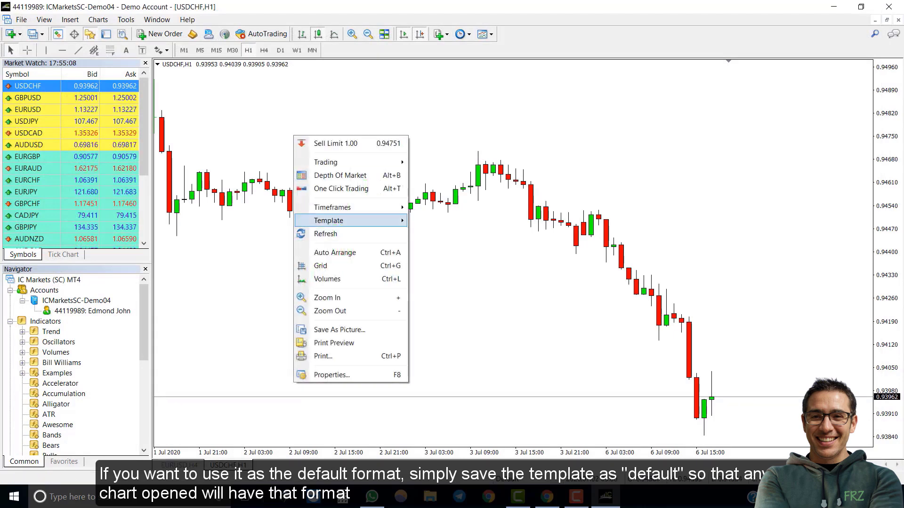
mouse_move(339, 220)
left_click(451, 220)
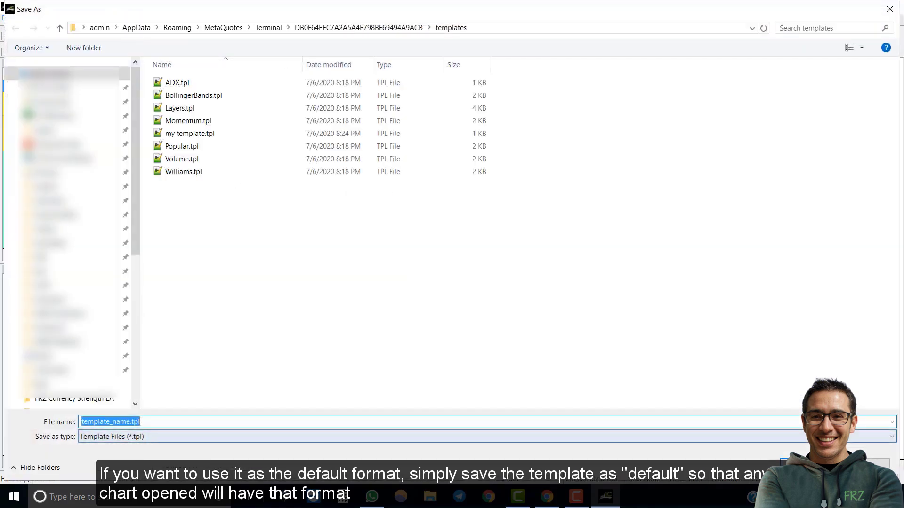
type("de")
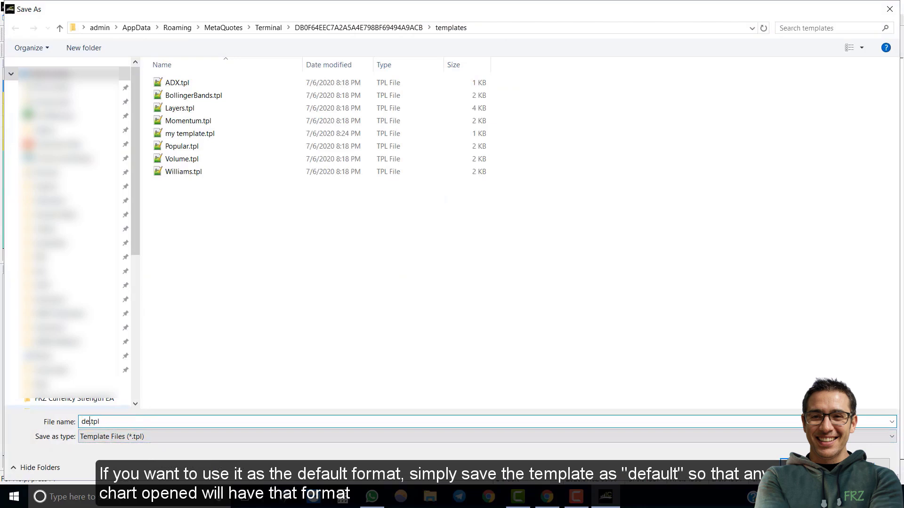
type("fault")
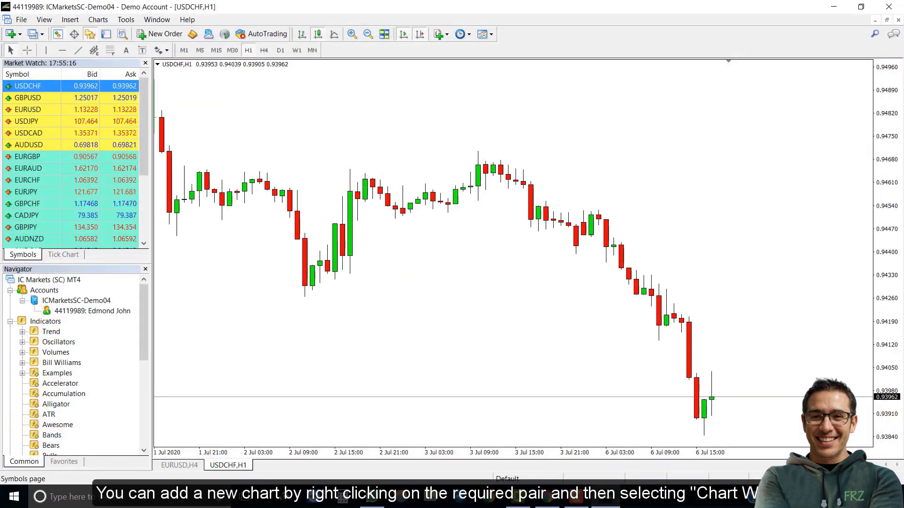
Open a USDJPY chart window from Market Watch and adjust its zoom level.
right_click(41, 121)
left_click(82, 141)
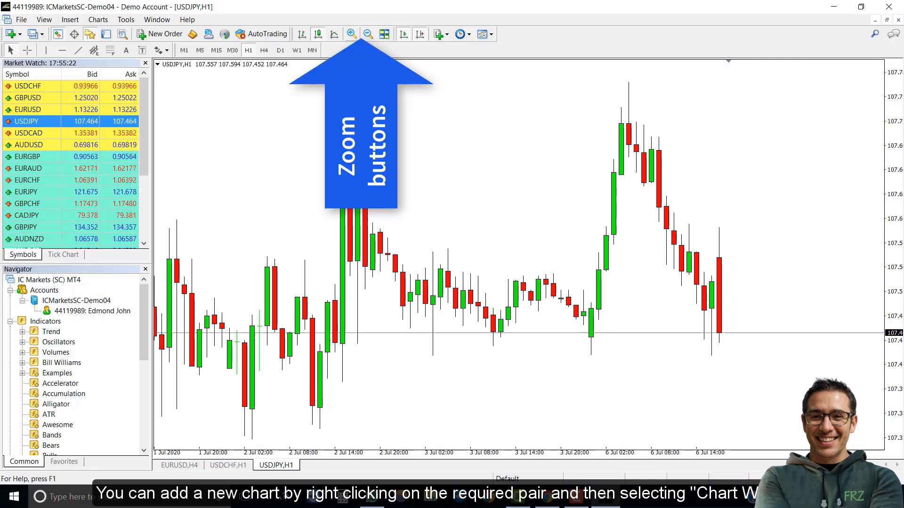
key("minus")
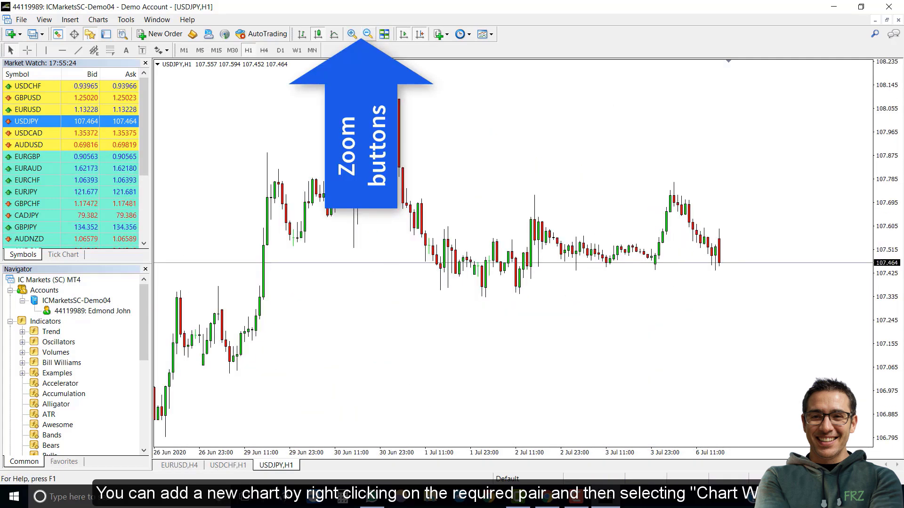
key("plus")
key("minus")
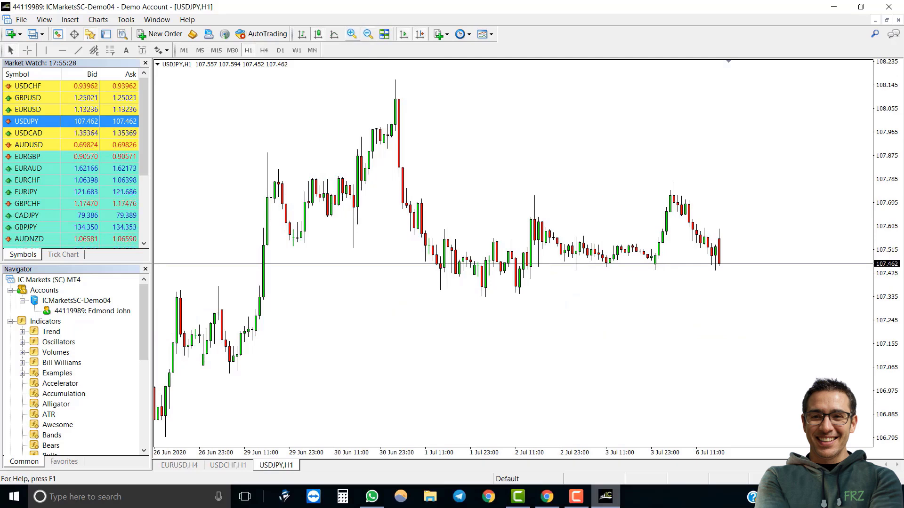
scroll(75, 363, "down", 5)
left_click(61, 331)
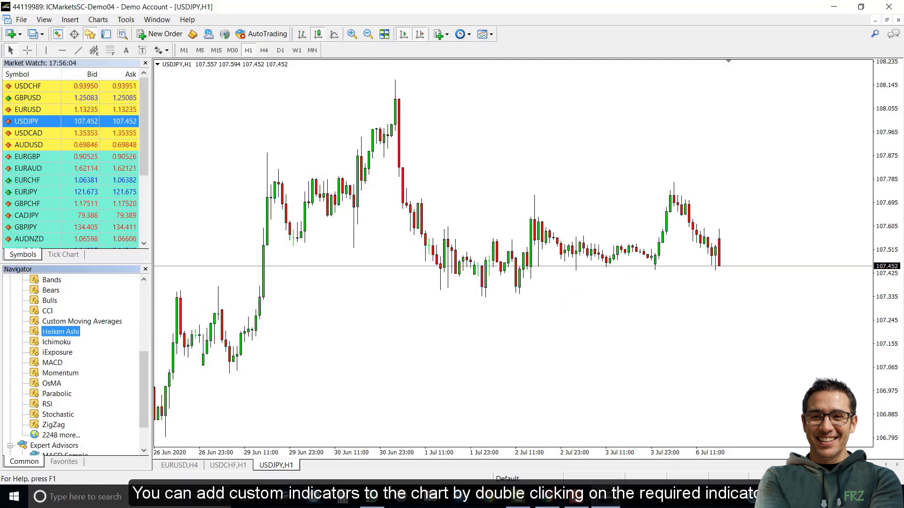
double_click(61, 331)
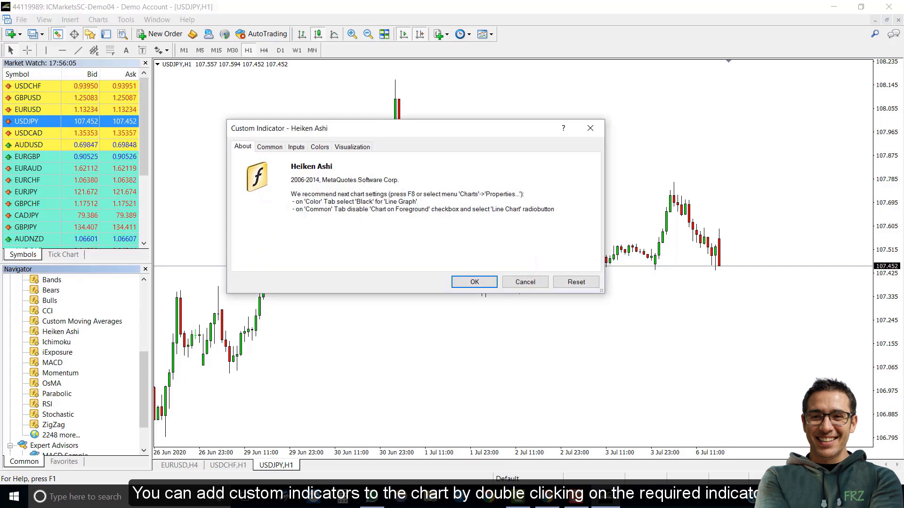
key("Return")
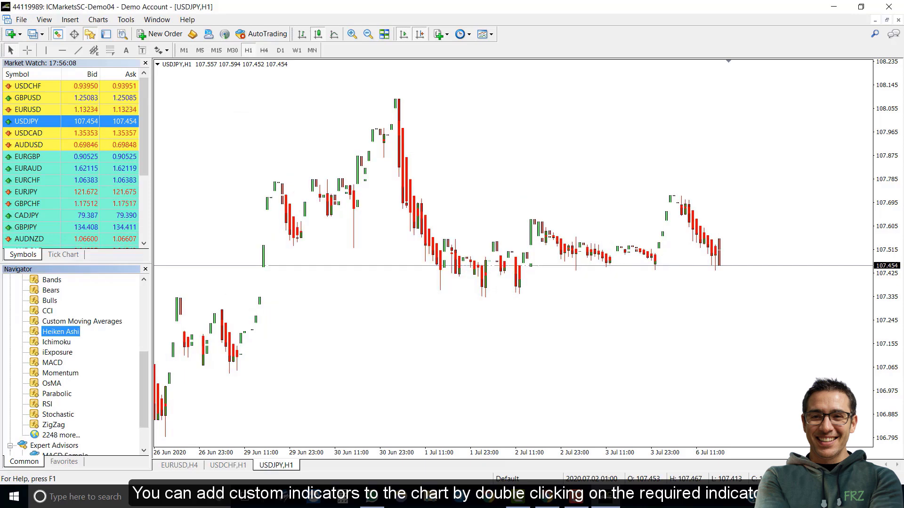
scroll(513, 254, "up", 1)
right_click(291, 119)
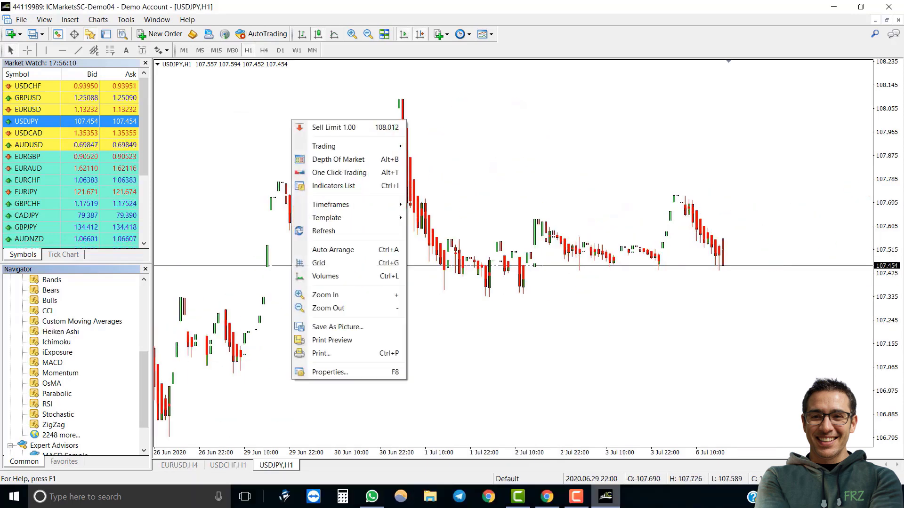
left_click(320, 186)
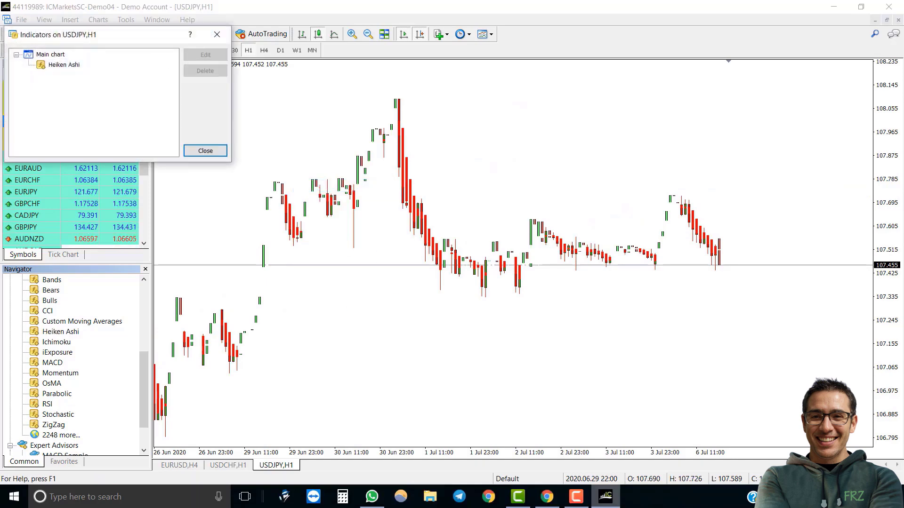
left_click(63, 64)
left_click(205, 70)
left_click(217, 34)
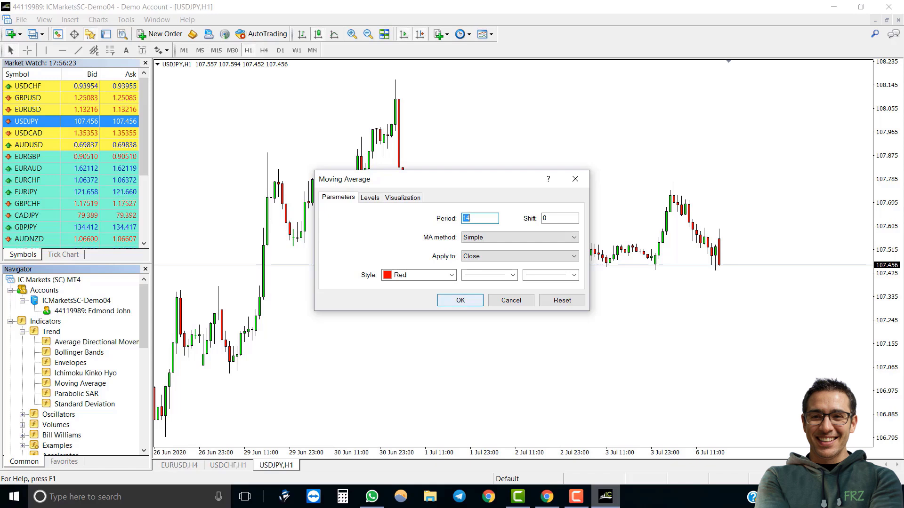
Confirm the red Moving Average, then add Average True Range (period 14) and MACD with defaults.
left_click(460, 300)
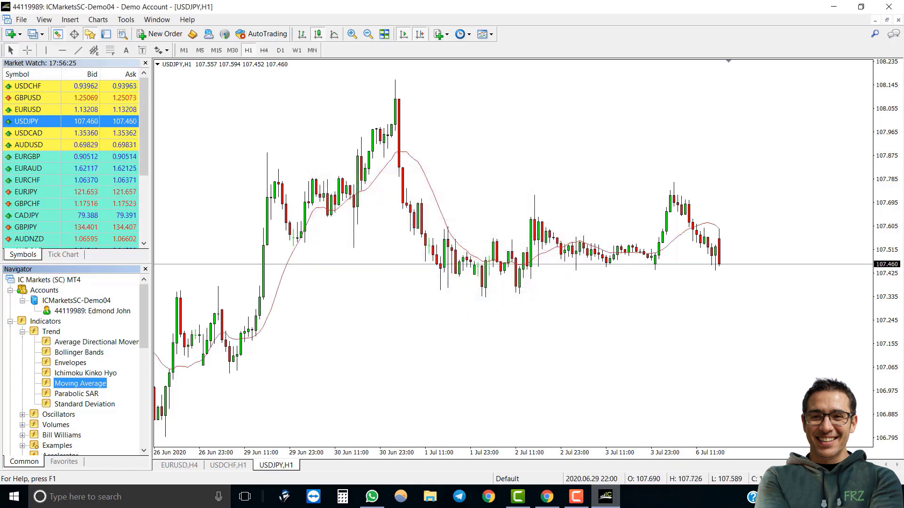
scroll(75, 365, "down", 1)
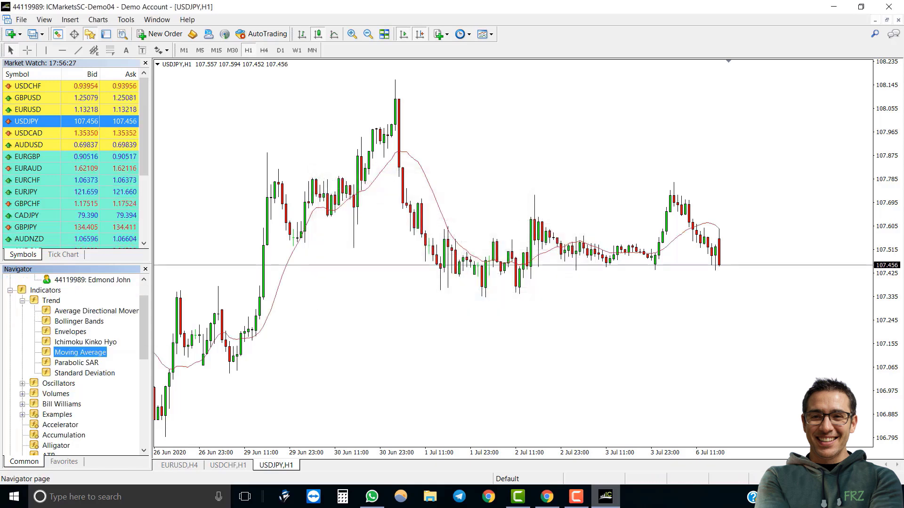
scroll(75, 364, "down", 2)
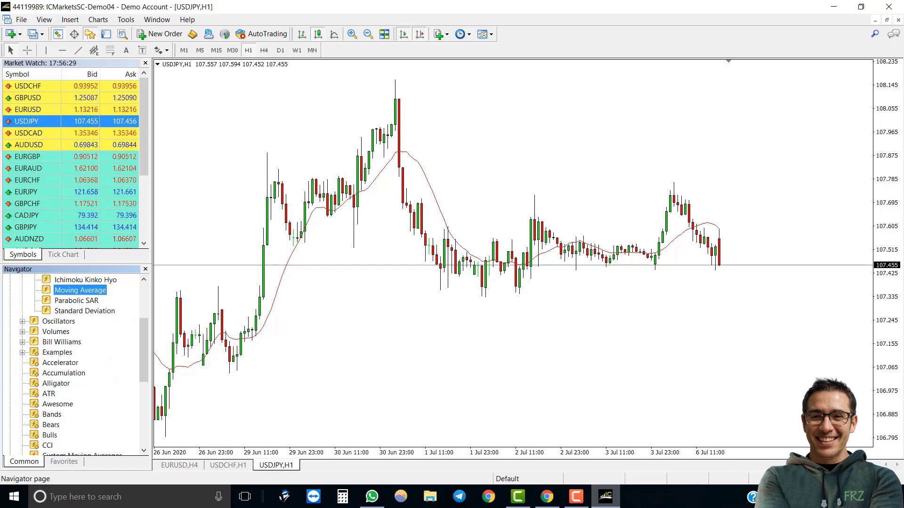
left_click(22, 311)
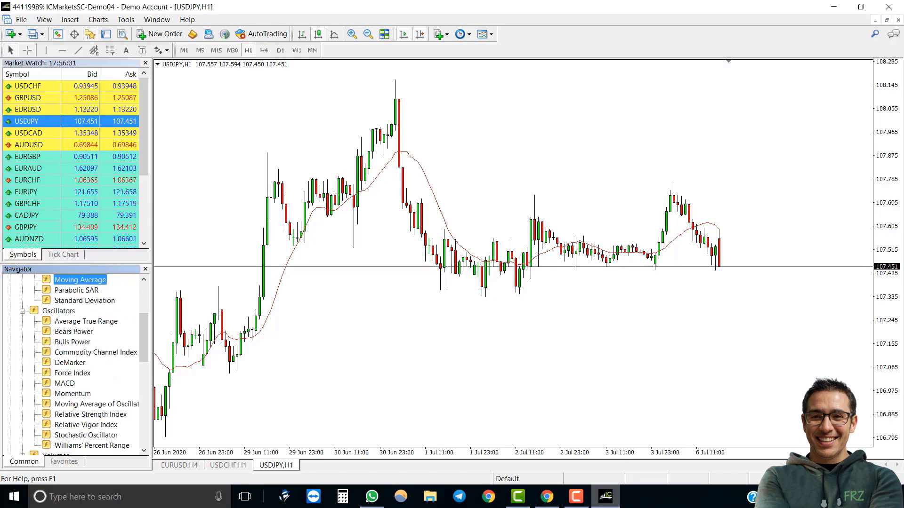
double_click(86, 321)
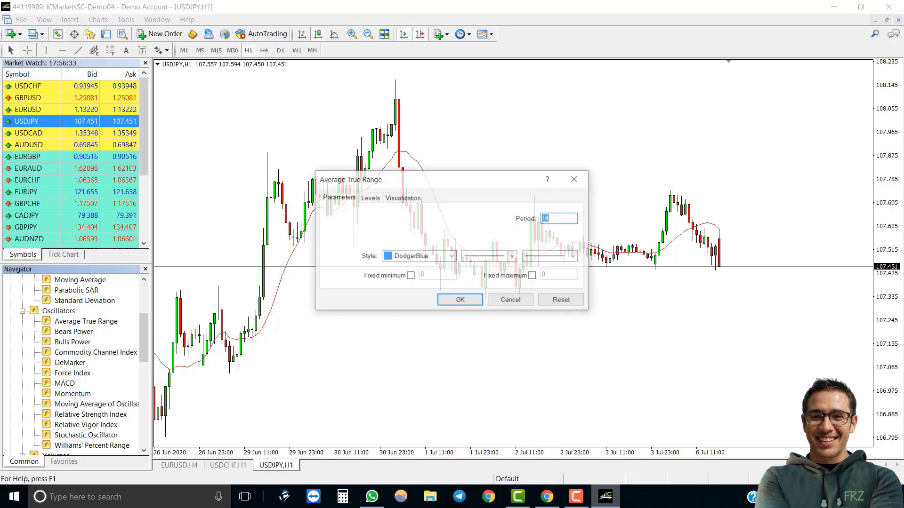
key("Return")
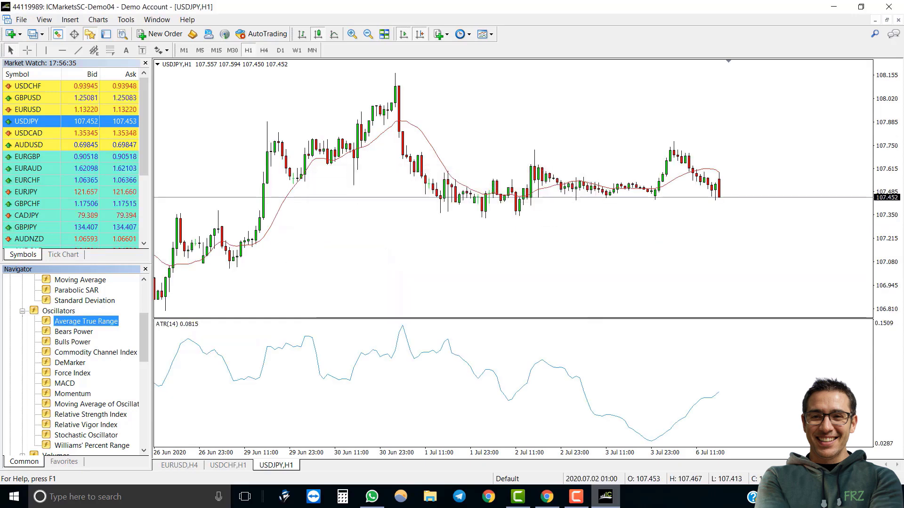
scroll(76, 362, "down", 3)
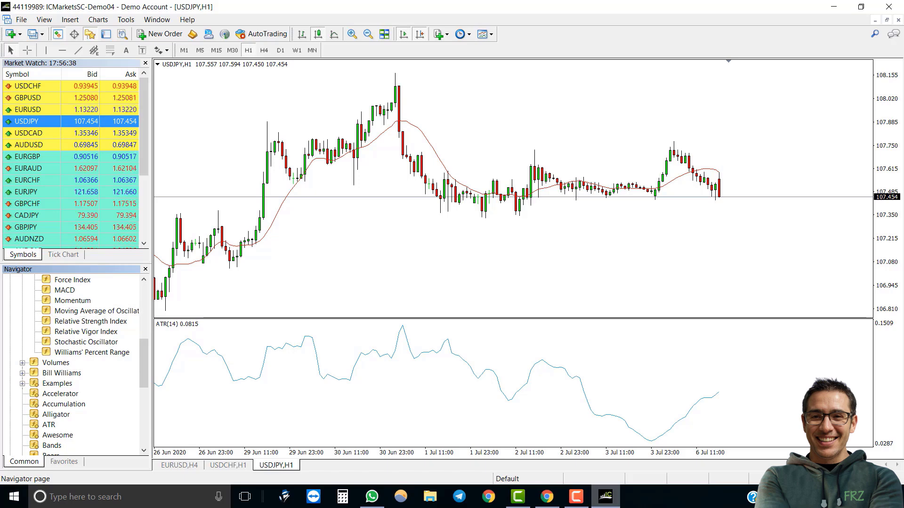
double_click(64, 290)
left_click(460, 299)
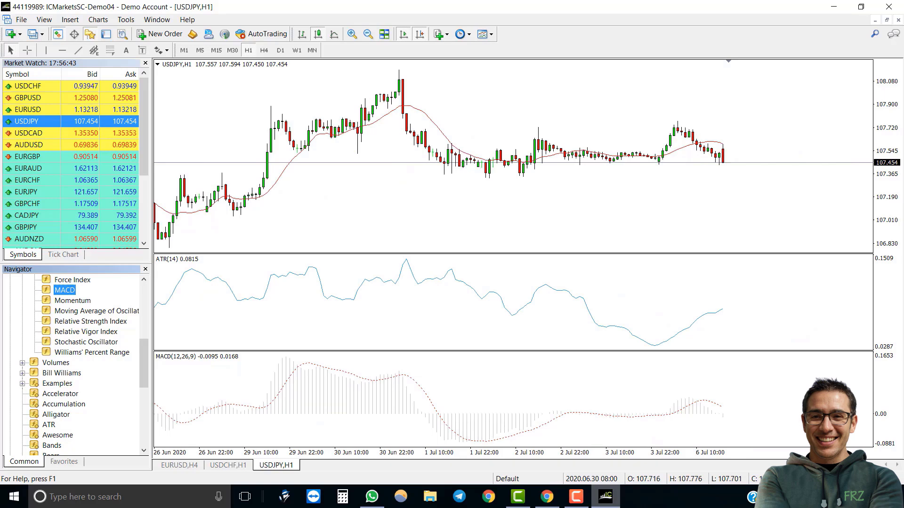
Delete MACD and Average True Range in the Indicators List, keeping only the Moving Average.
right_click(377, 136)
left_click(410, 203)
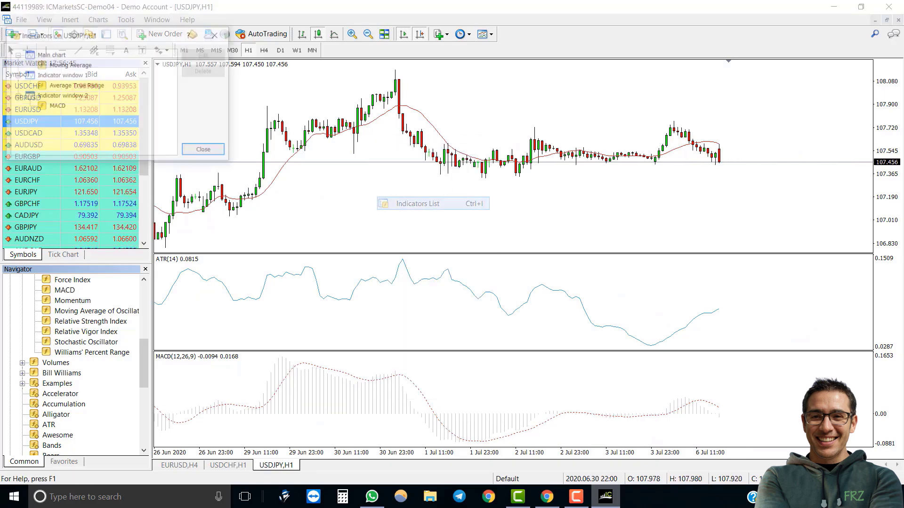
key("Delete")
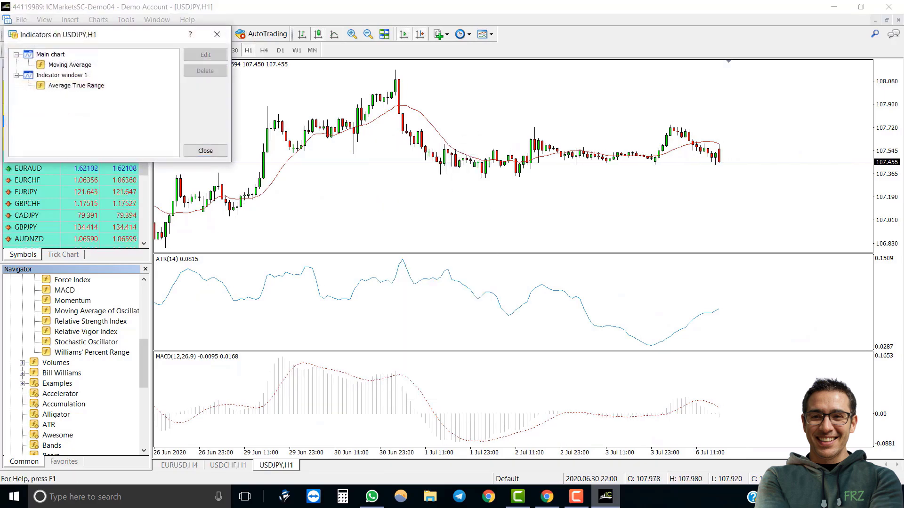
key("Delete")
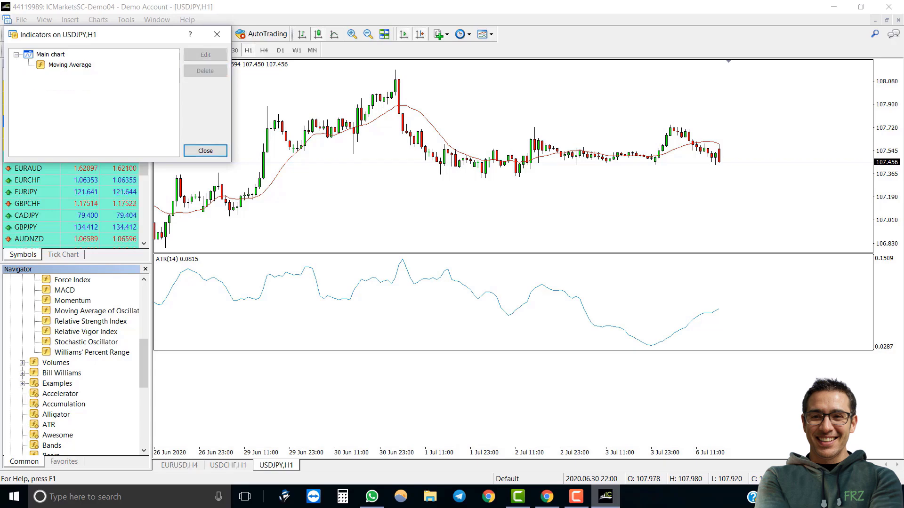
key("Escape")
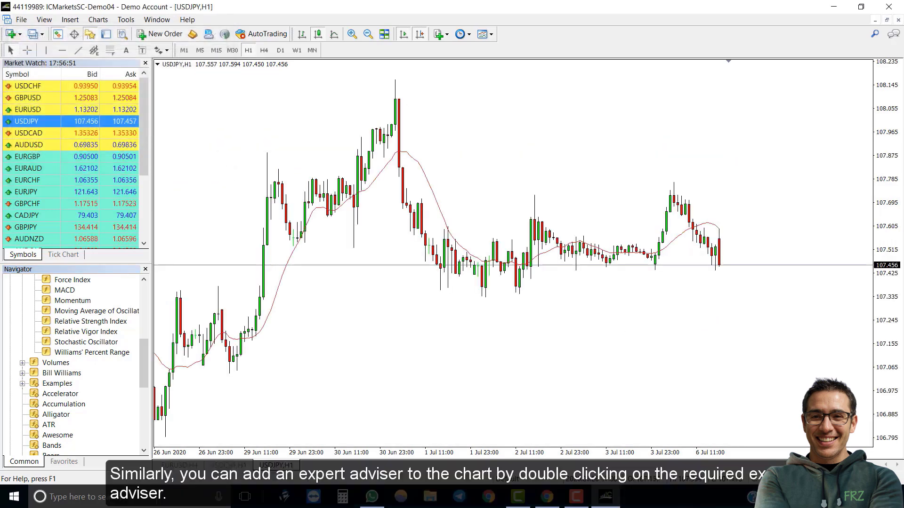
Attach MACD Sample from Navigator's Expert Advisors to the USDJPY chart and enable AutoTrading.
scroll(75, 362, "up", 1)
scroll(75, 363, "up", 6)
scroll(76, 362, "down", 13)
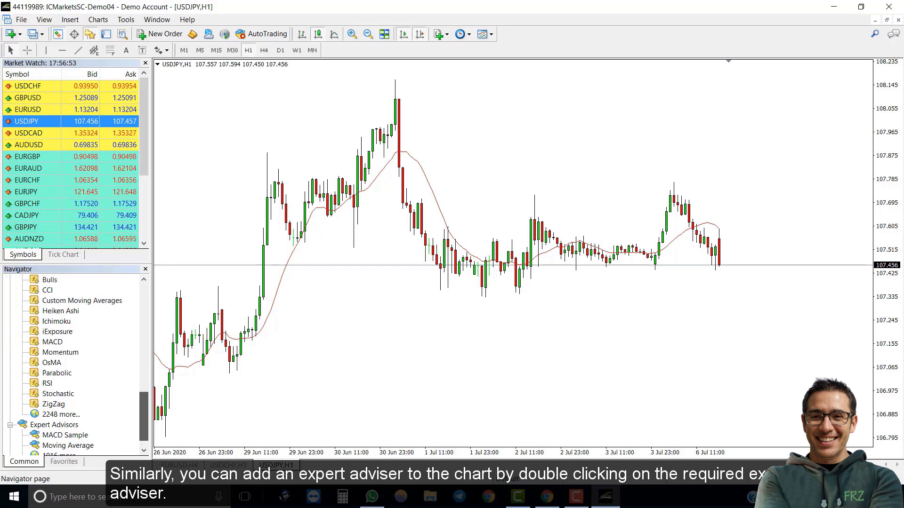
left_click(65, 414)
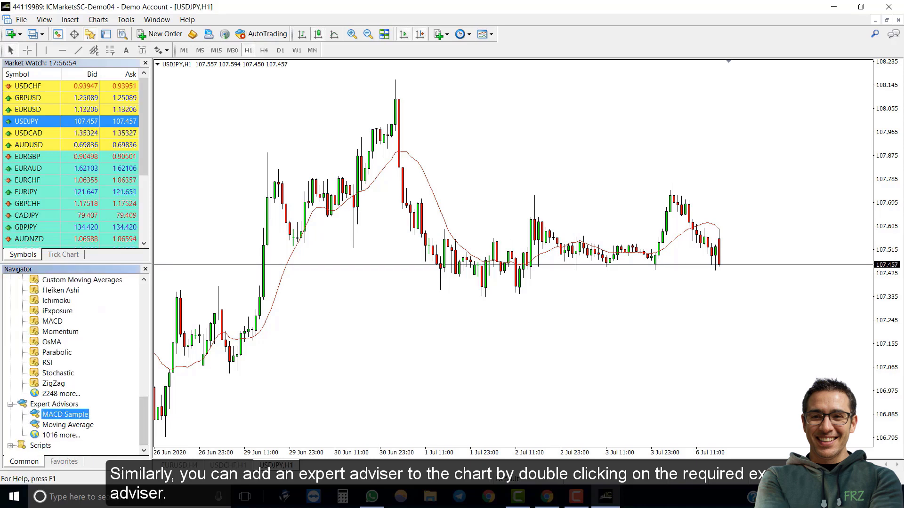
double_click(65, 414)
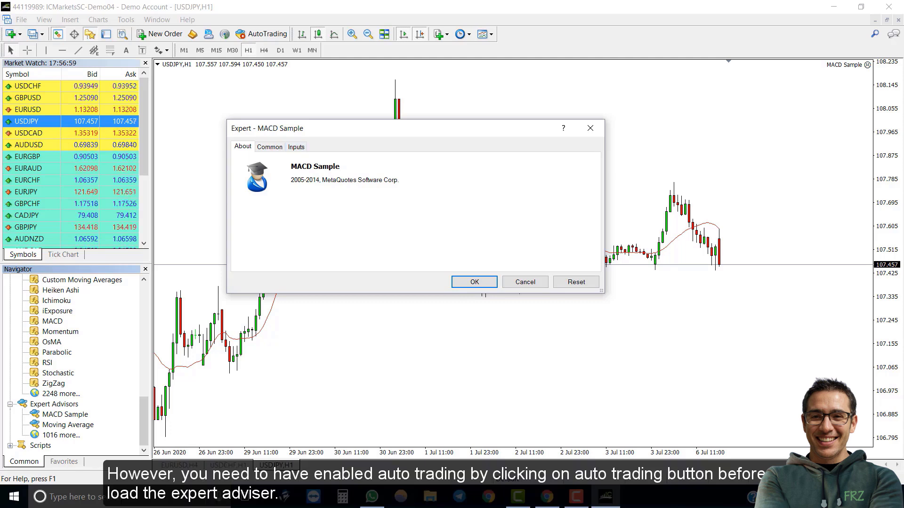
key("ctrl+shift+Tab")
key("ctrl+shift+Tab")
key("ctrl+shift+Tab")
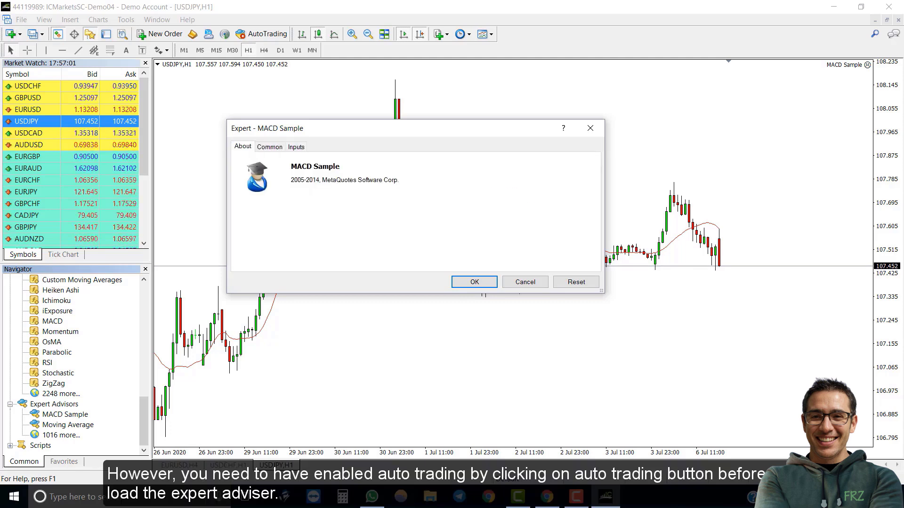
key("Return")
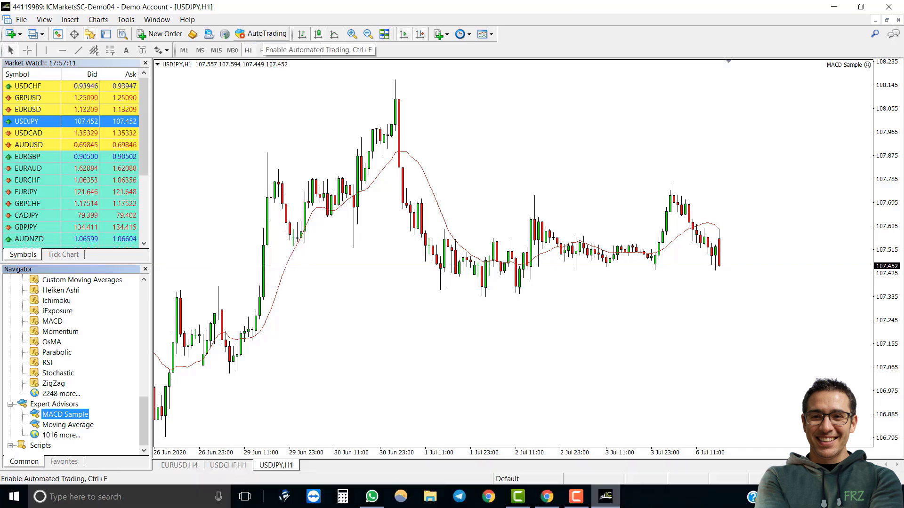
key("ctrl+e")
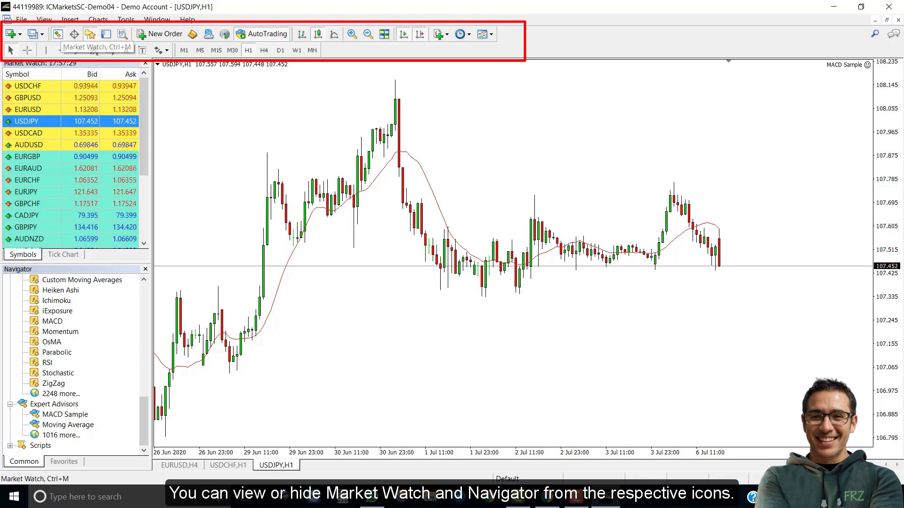
Hide and reshow the Market Watch and Navigator panels.
key("ctrl+m")
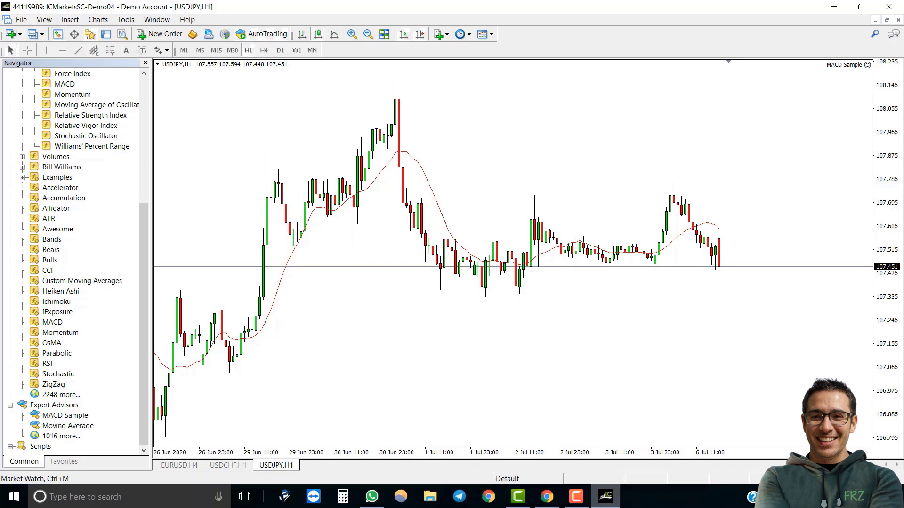
left_click(57, 34)
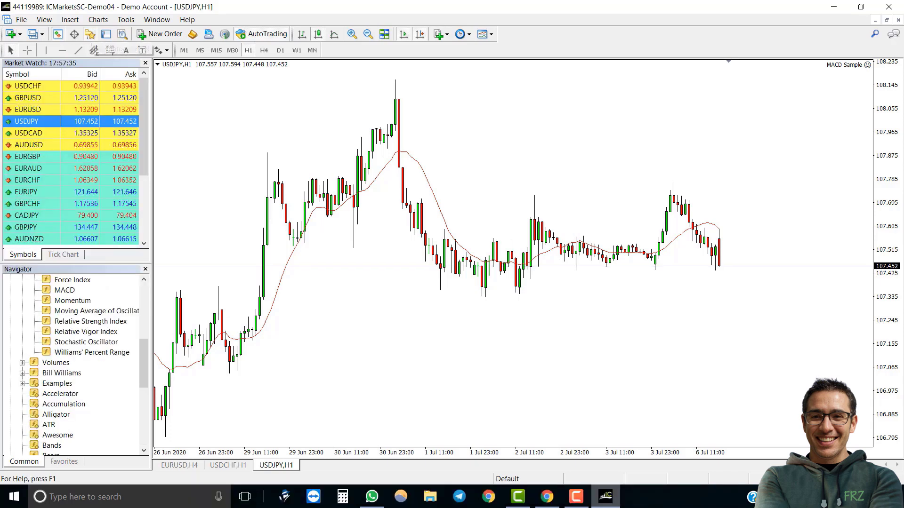
left_click_drag(144, 363, 143, 309)
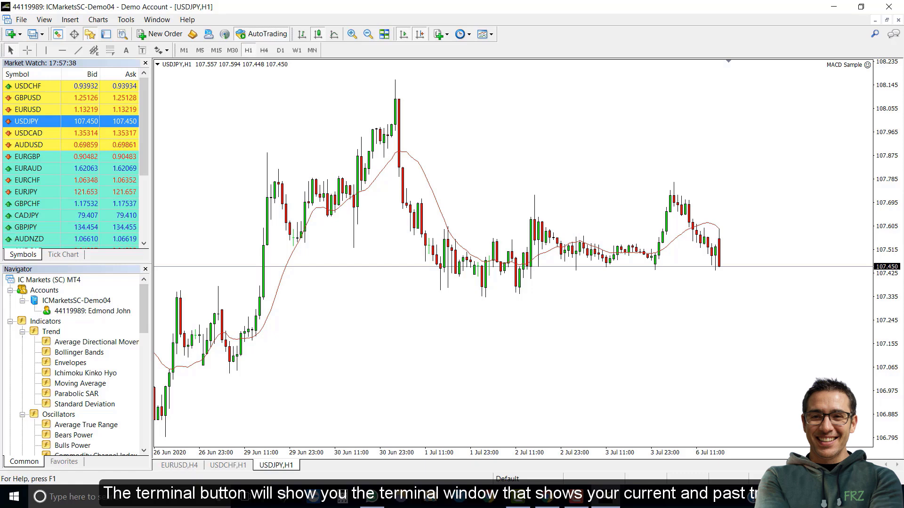
key("ctrl+n")
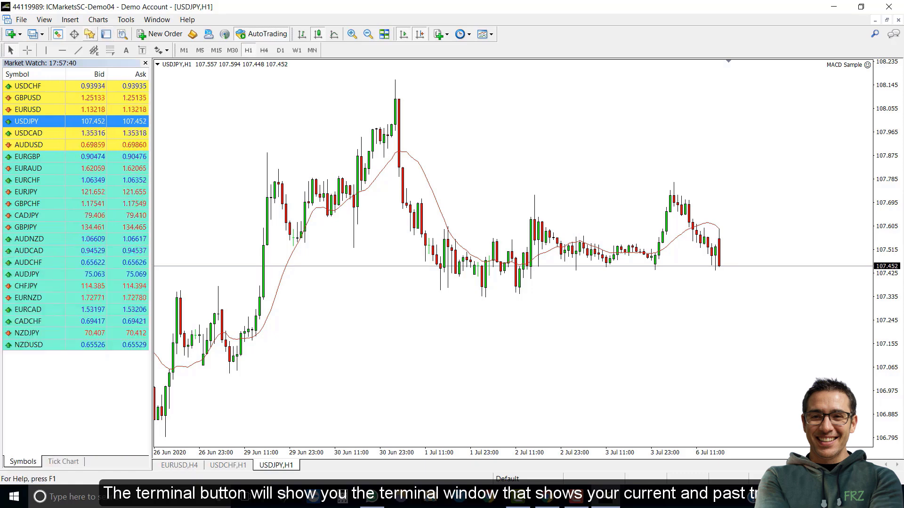
key("ctrl+n")
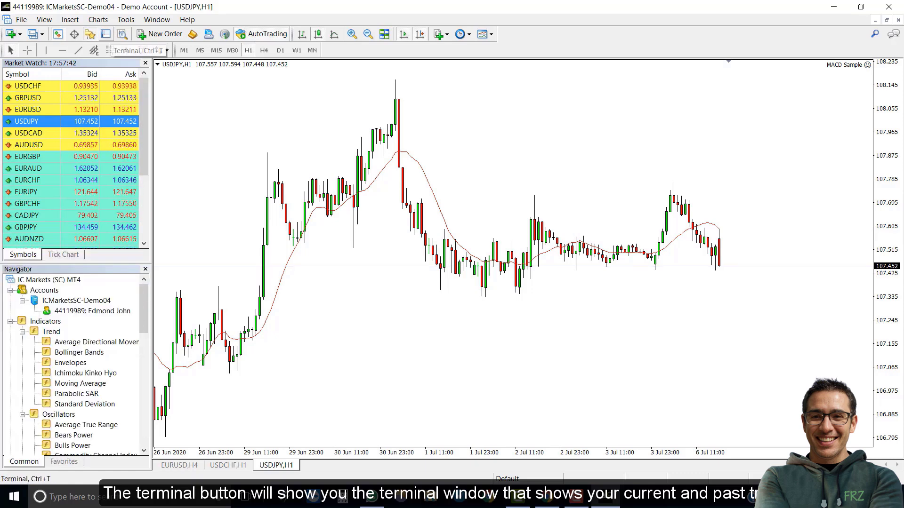
Open the Terminal panel and view its Trade list and Exposure tabs.
left_click(105, 34)
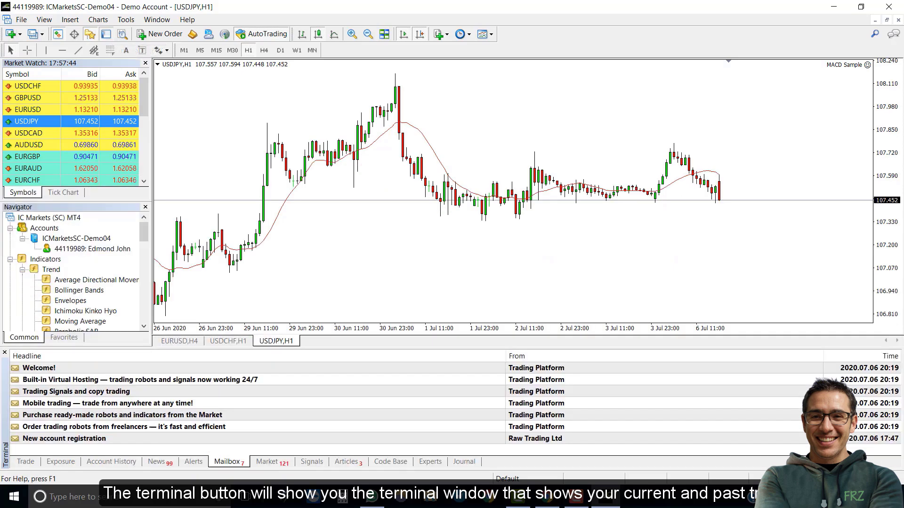
left_click(26, 462)
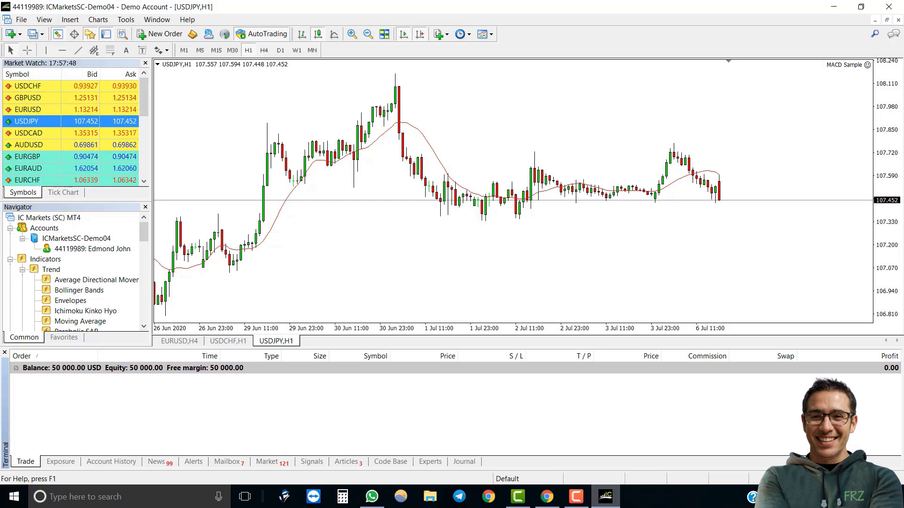
left_click(60, 461)
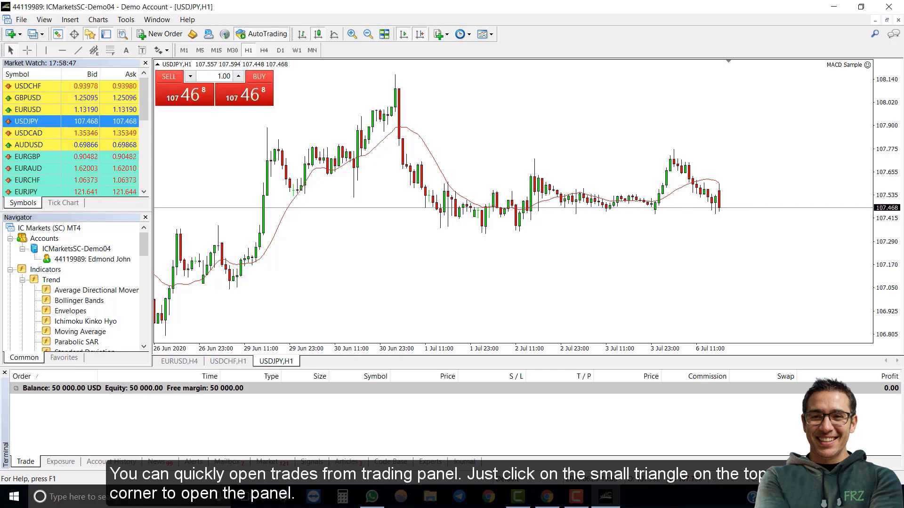
Set the One-Click Trading lot size to 0.10.
left_click(238, 77)
left_click_drag(218, 76, 231, 76)
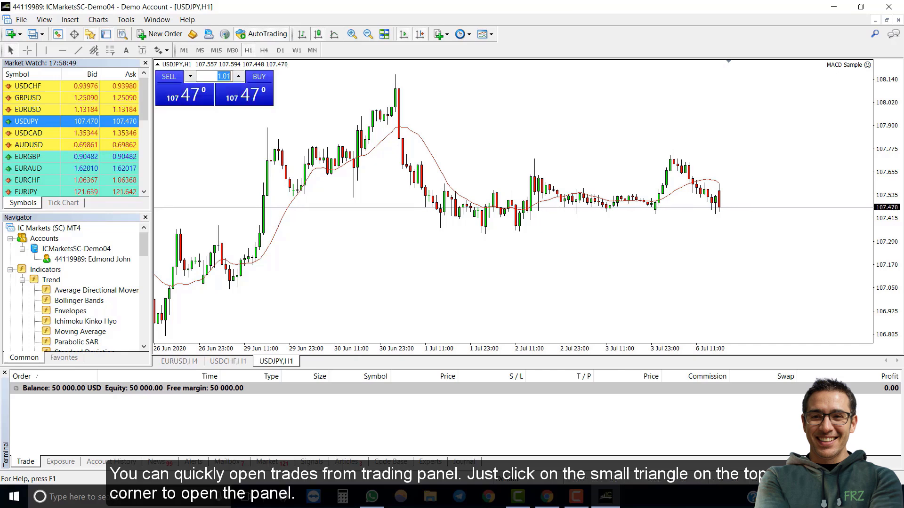
type("0.10")
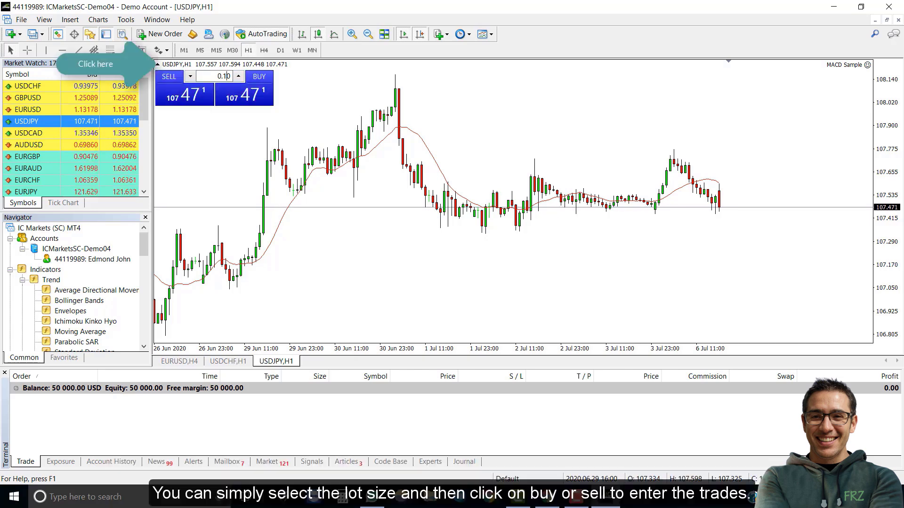
Accept the one-click trading terms and buy 0.10 lots of USDJPY.
left_click(244, 92)
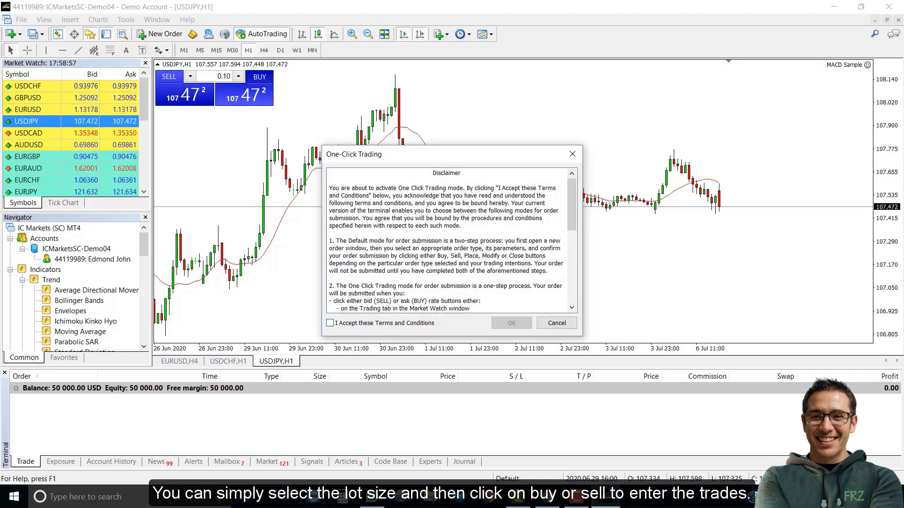
left_click(330, 322)
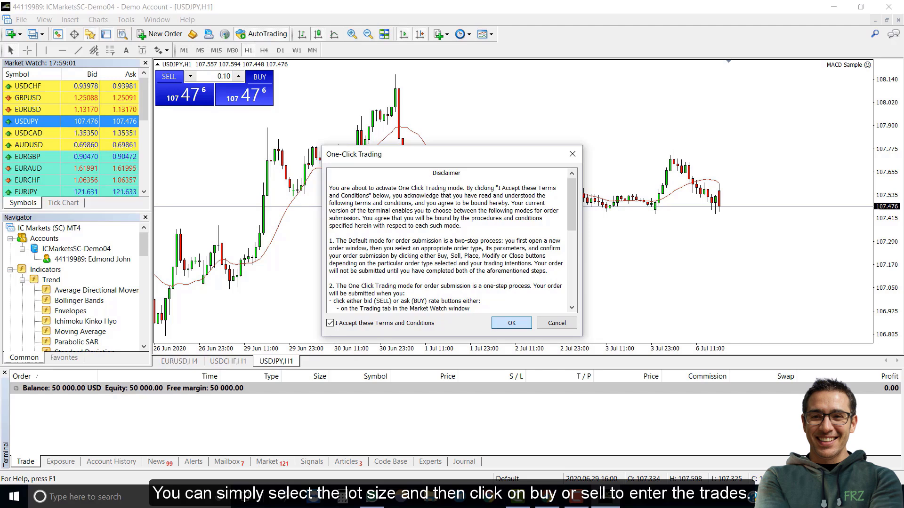
key("Return")
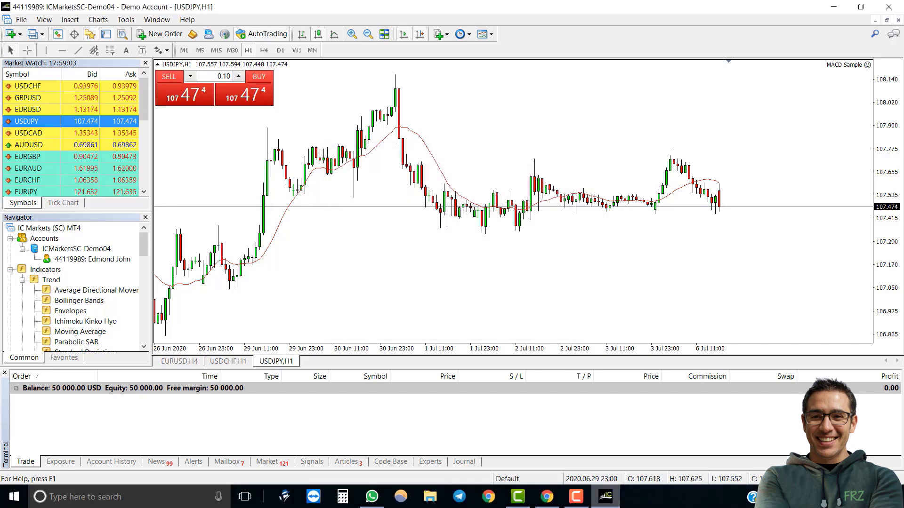
left_click(244, 94)
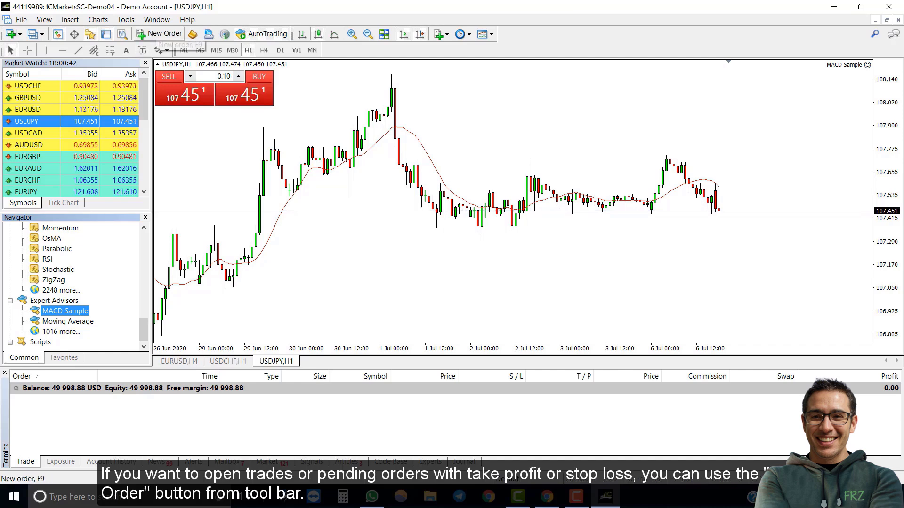
Sell 0.10 lots of USDJPY by market via New Order, then open the terminal's data folder.
left_click(162, 34)
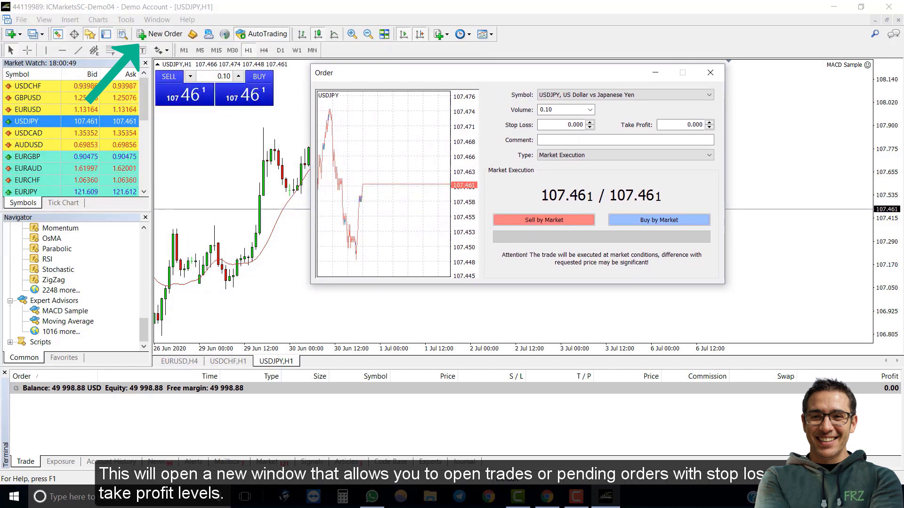
left_click(623, 155)
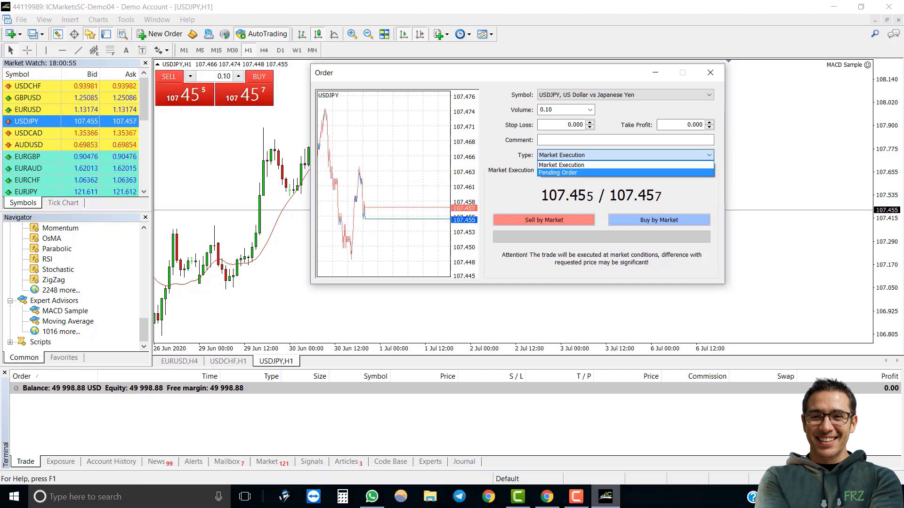
key("Return")
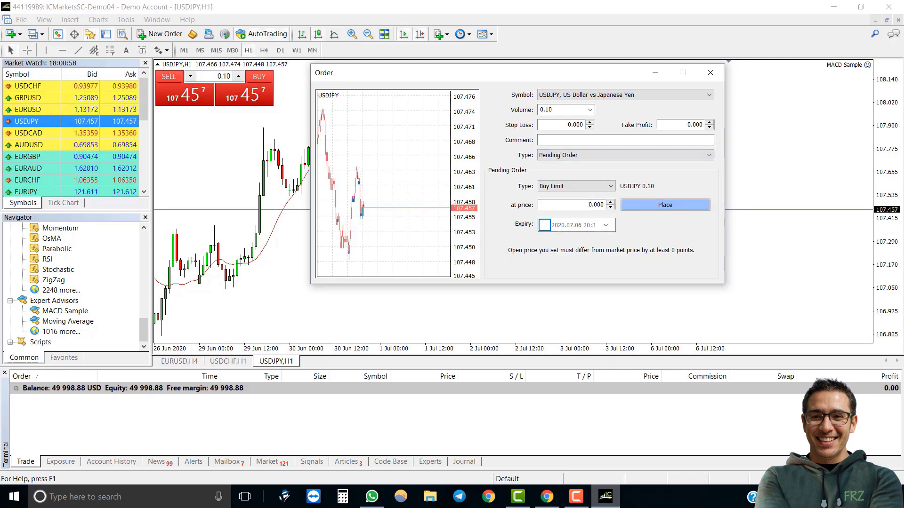
key("alt+Down")
key("Up")
key("Return")
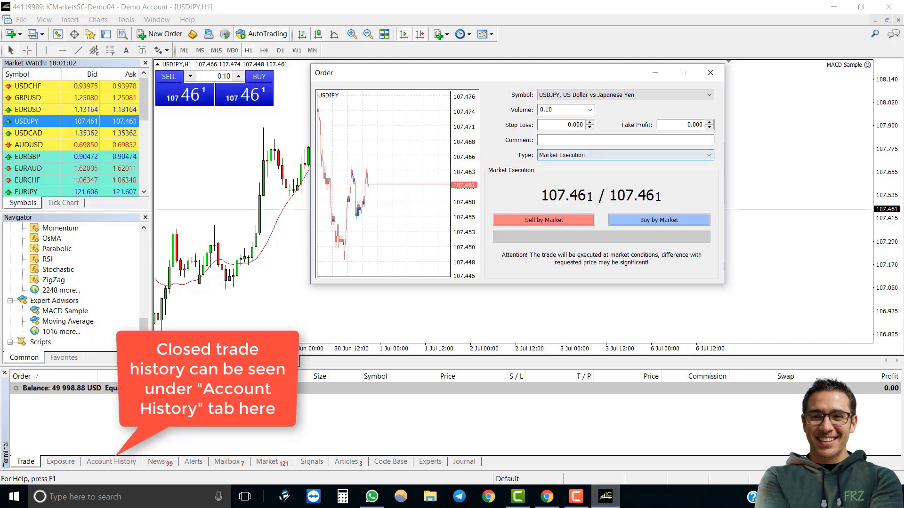
key("Tab")
key("Return")
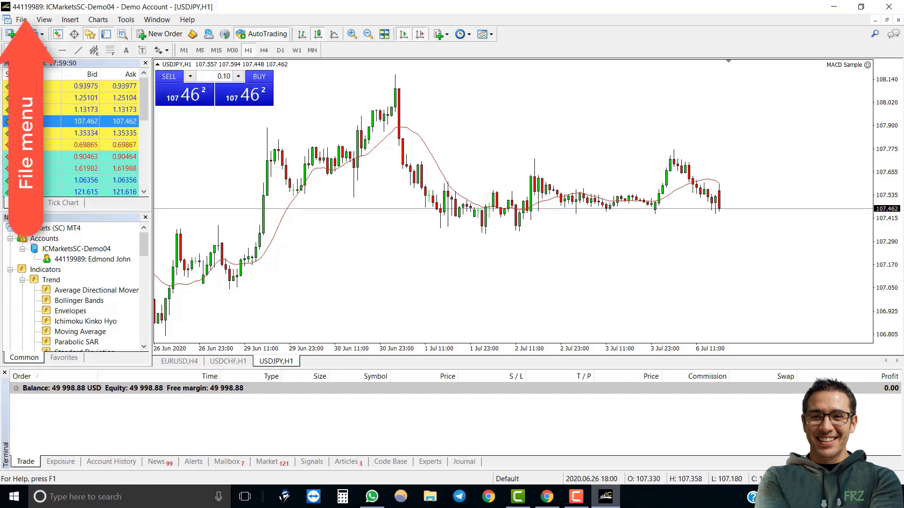
left_click(21, 19)
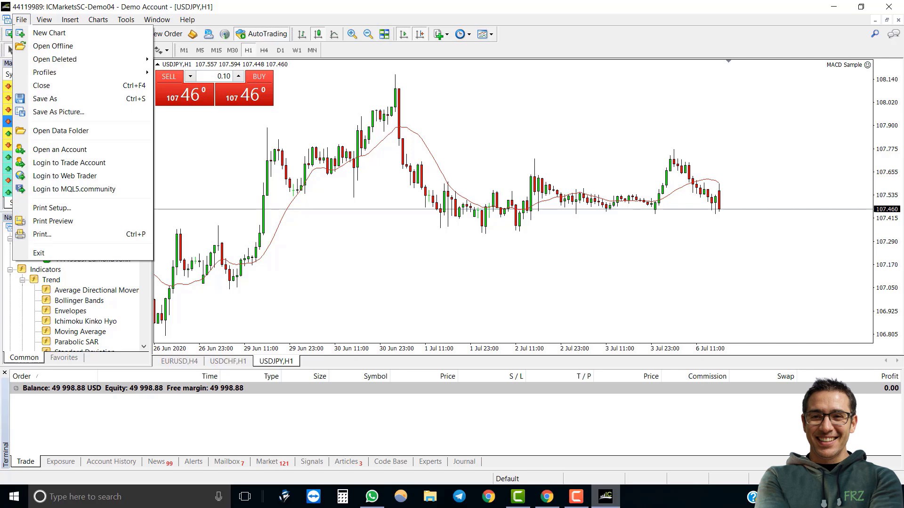
left_click(60, 130)
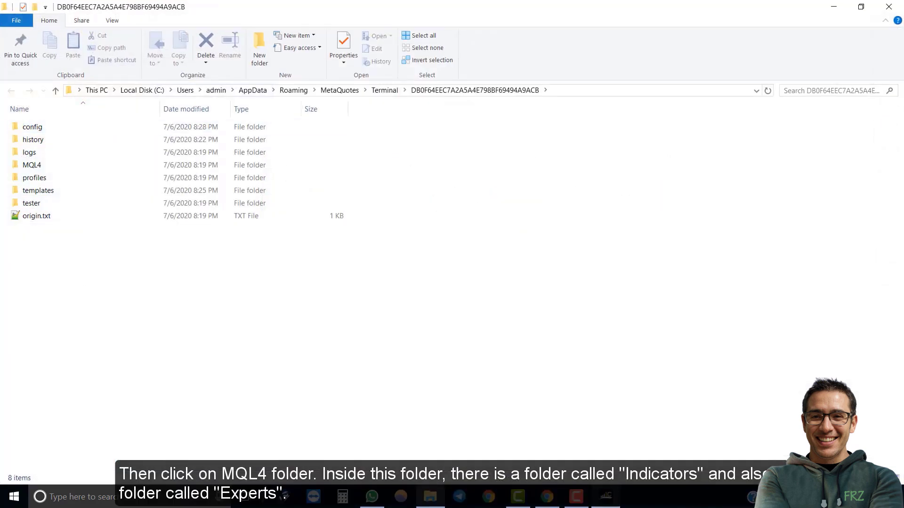
Reposition the Explorer window and browse MQL4\Indicators, pointing out Parabolic.ex4 and Stochastic.ex4.
left_click(861, 6)
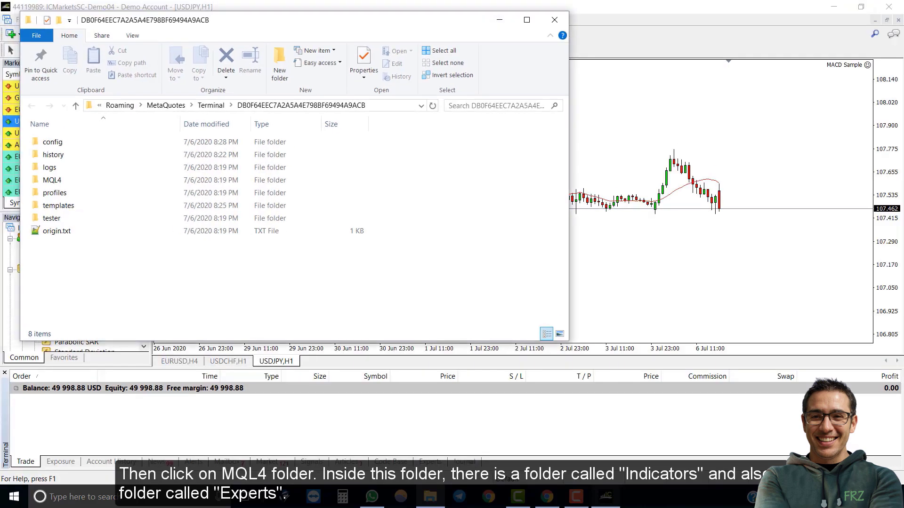
left_click_drag(282, 14, 483, 53)
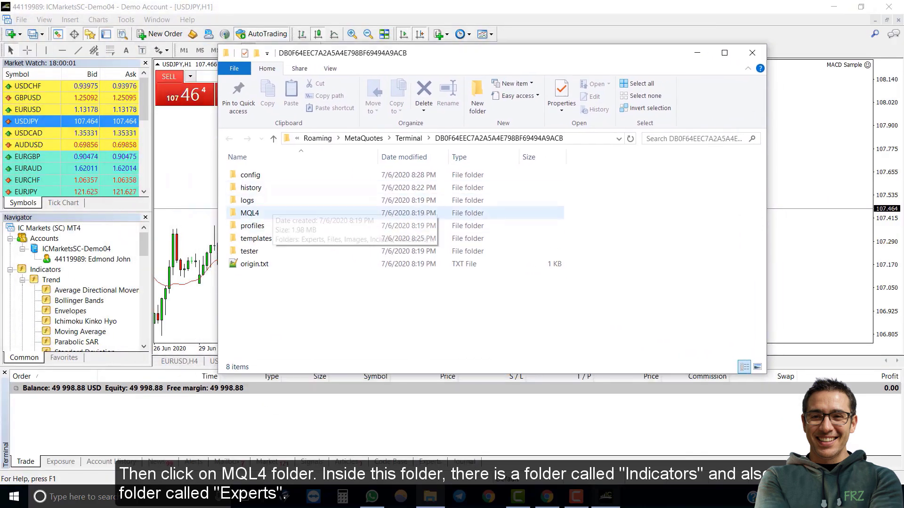
double_click(252, 213)
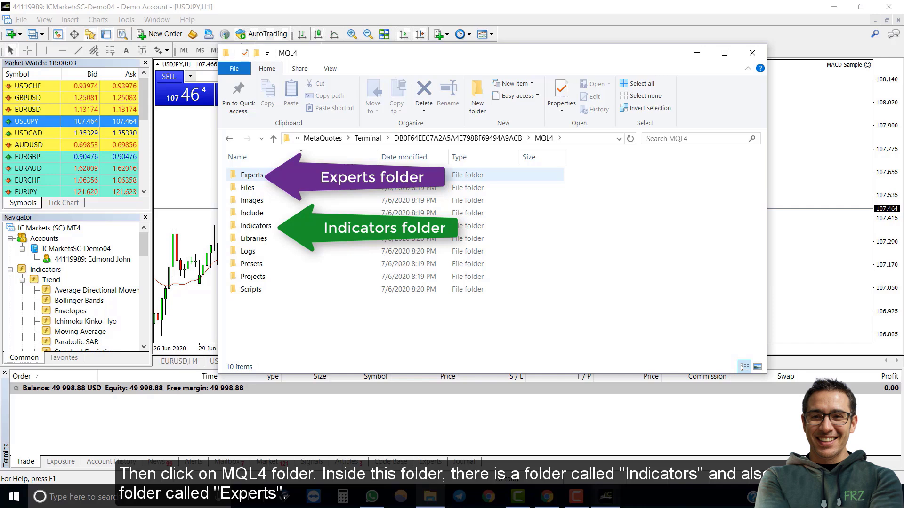
double_click(256, 225)
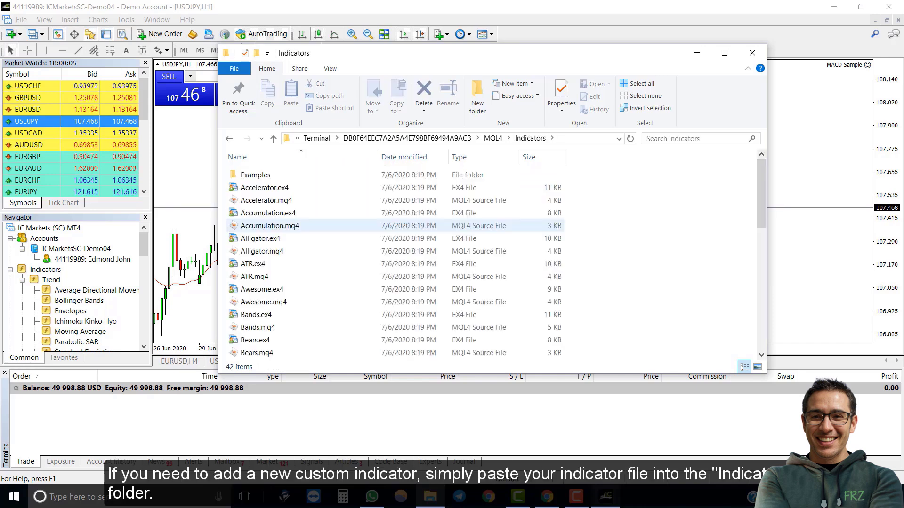
scroll(256, 225, "down", 9)
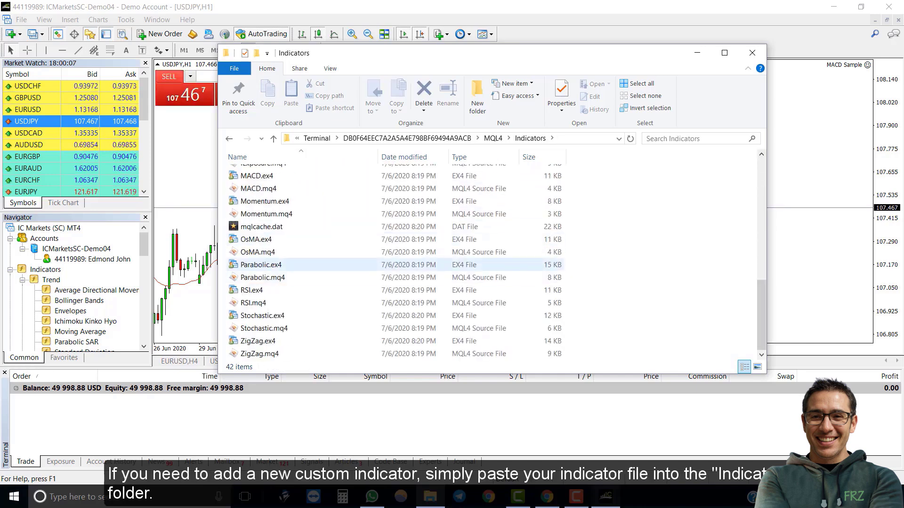
left_click(261, 264)
left_click(263, 315)
left_click(659, 315)
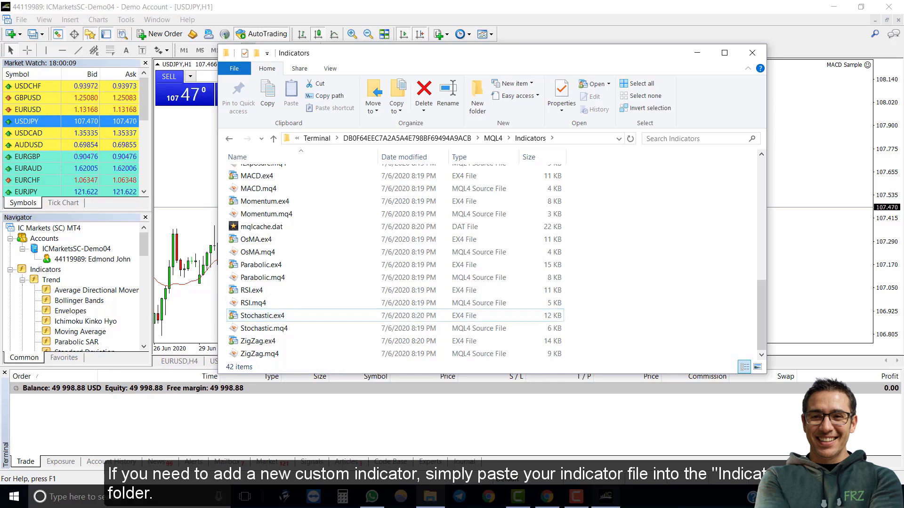
right_click(622, 218)
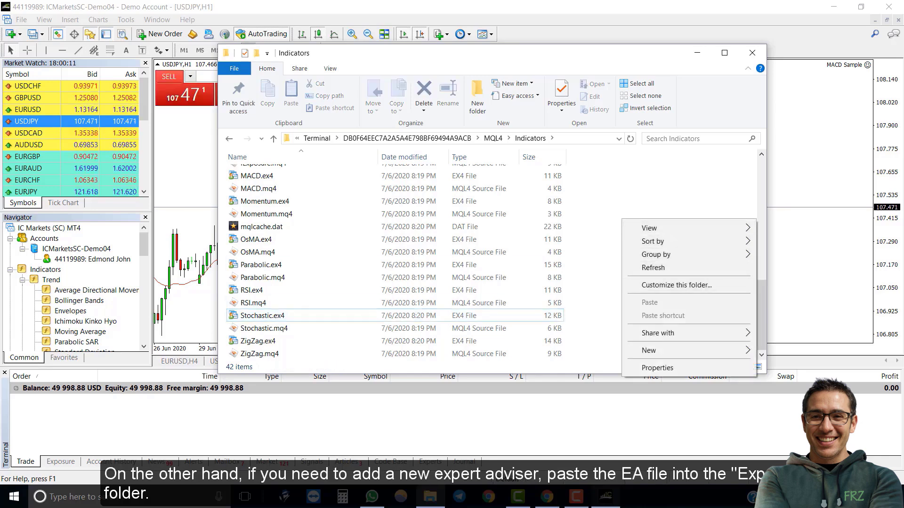
left_click(256, 239)
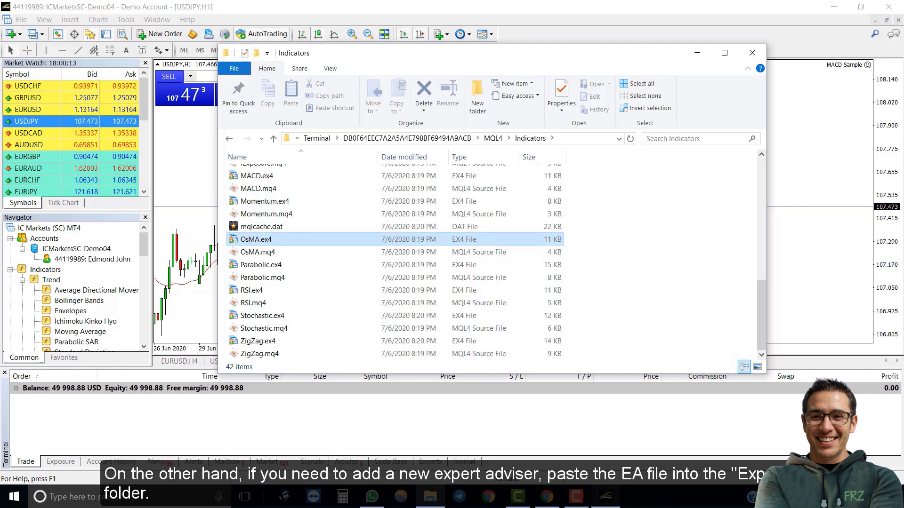
Go back to MQL4 and open the Experts folder, showing where new expert files belong.
left_click(493, 138)
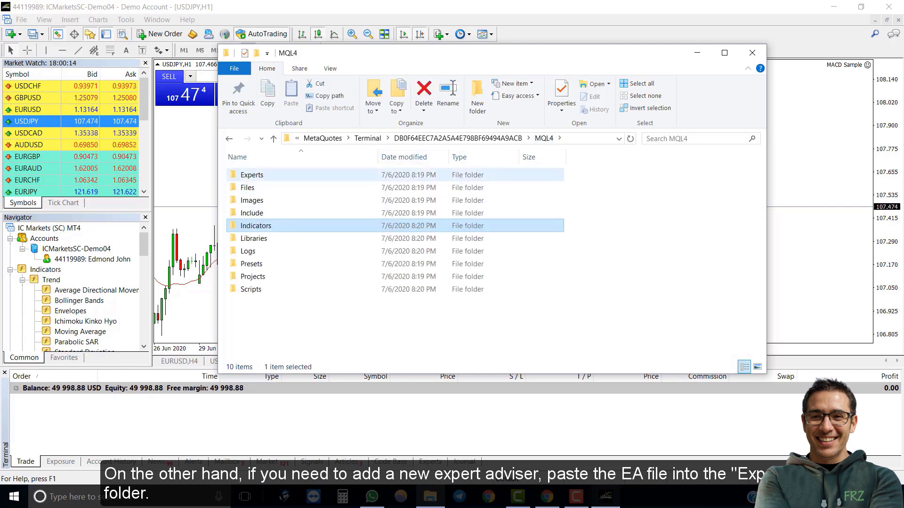
double_click(249, 176)
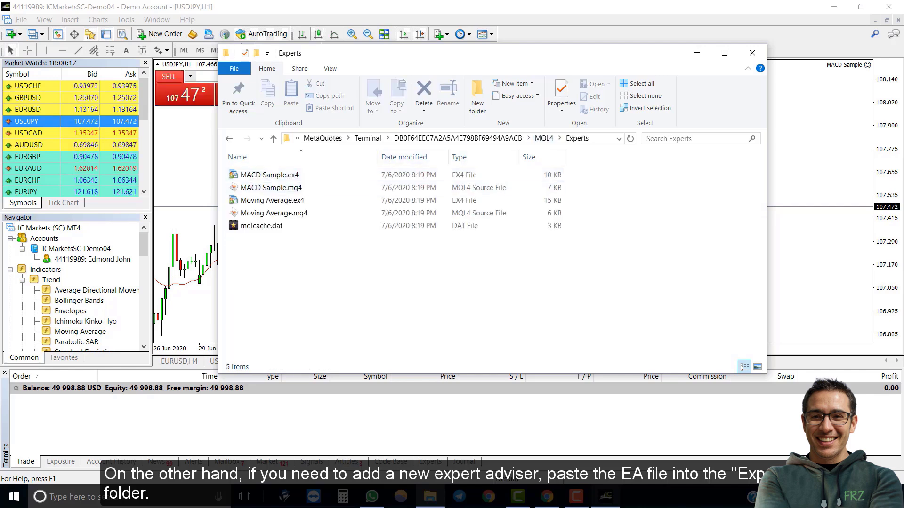
right_click(331, 262)
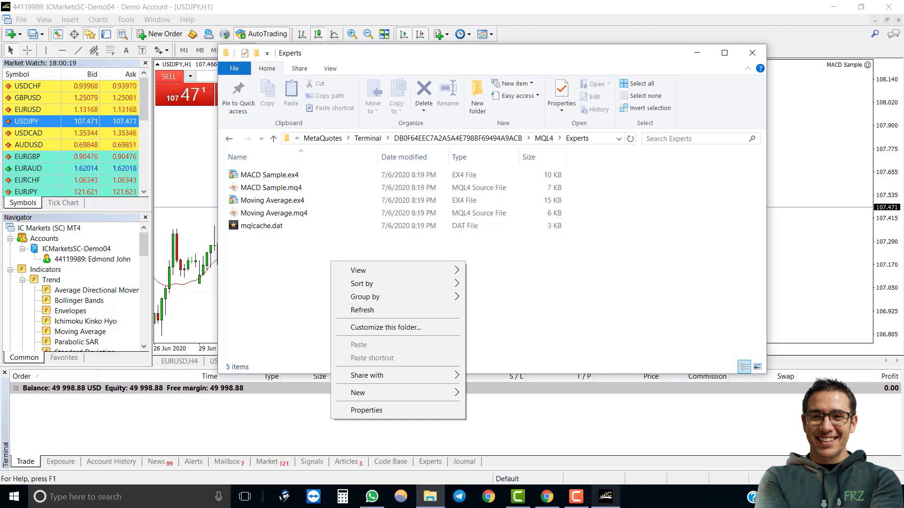
key("Escape")
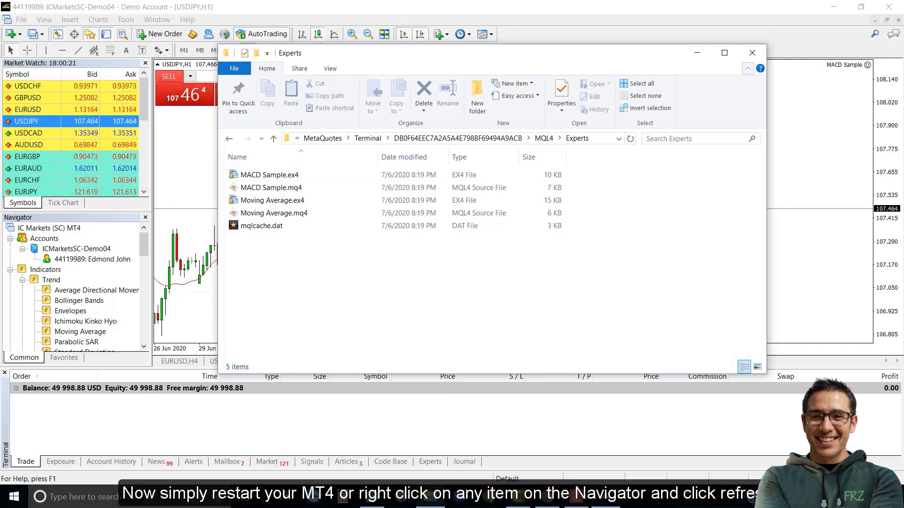
Close the Experts folder window and refresh Expert Advisors in the Navigator.
left_click(752, 53)
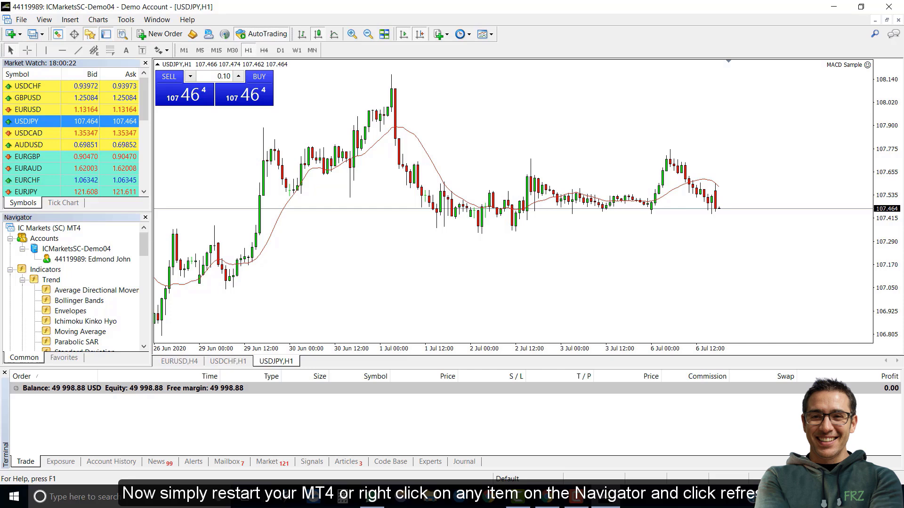
scroll(75, 287, "down", 6)
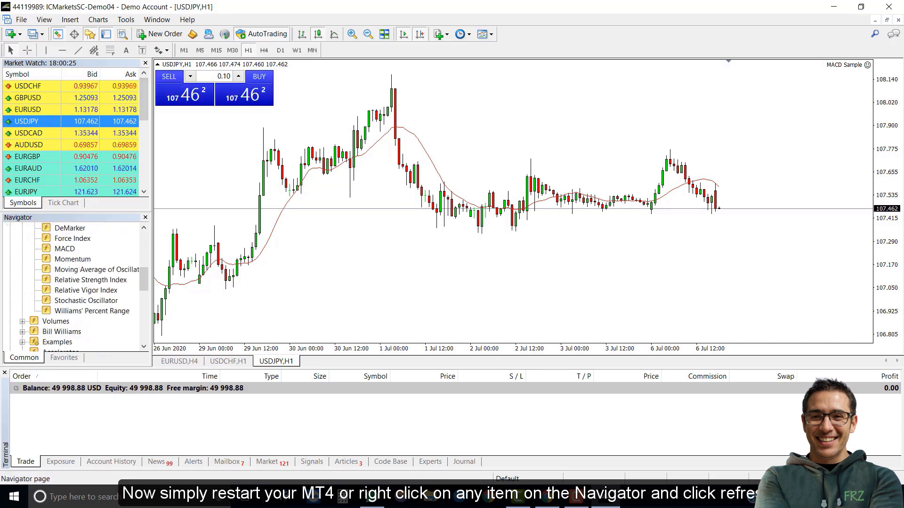
scroll(75, 287, "down", 7)
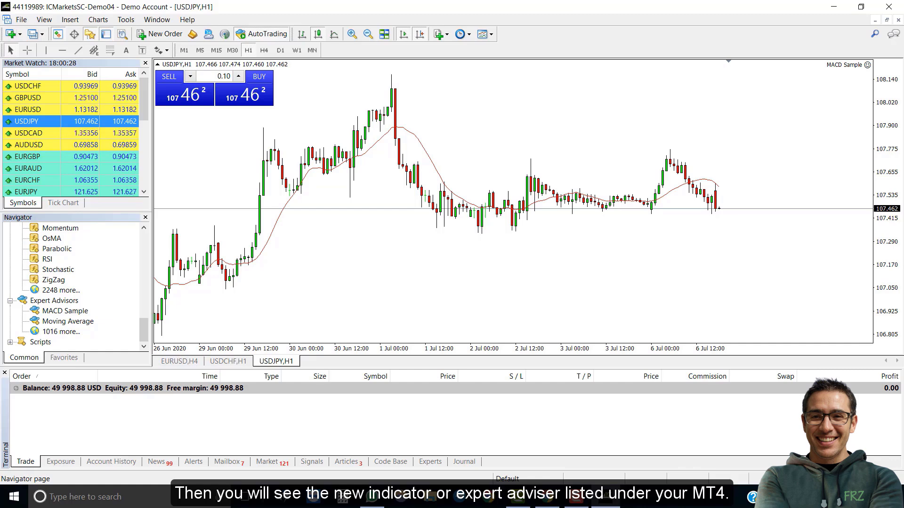
right_click(47, 301)
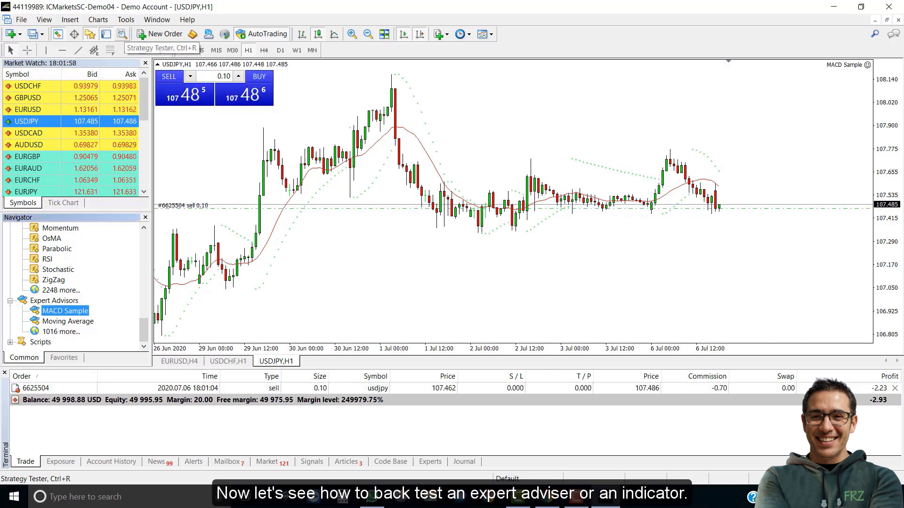
Open the Strategy Tester and hide the Terminal panel with Ctrl+T.
left_click(122, 34)
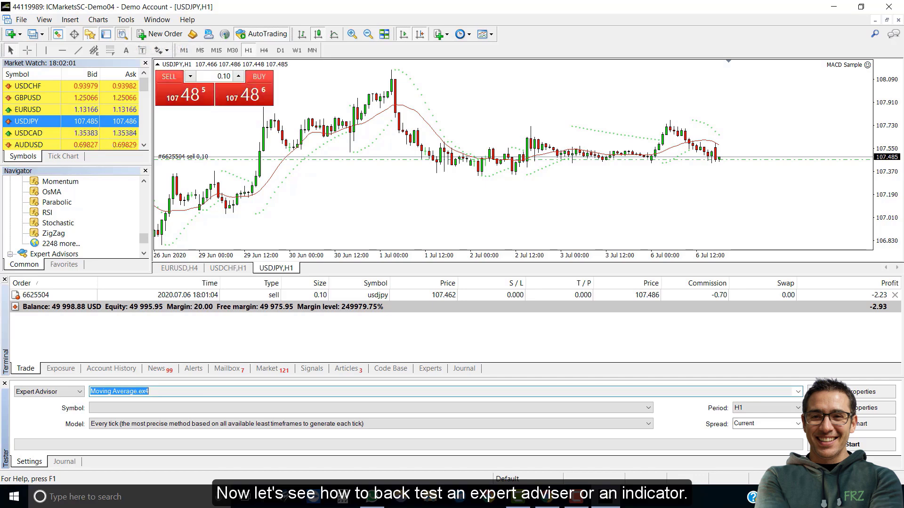
key("ctrl+t")
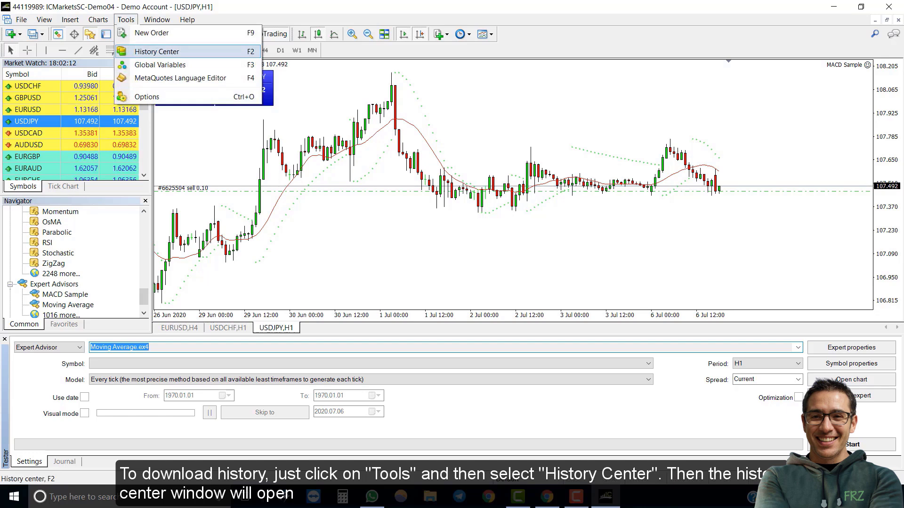
In History Center under Forex Majors, load EURUSD 1-hour, 30-minute and 15-minute history.
key("Return")
left_click(246, 166)
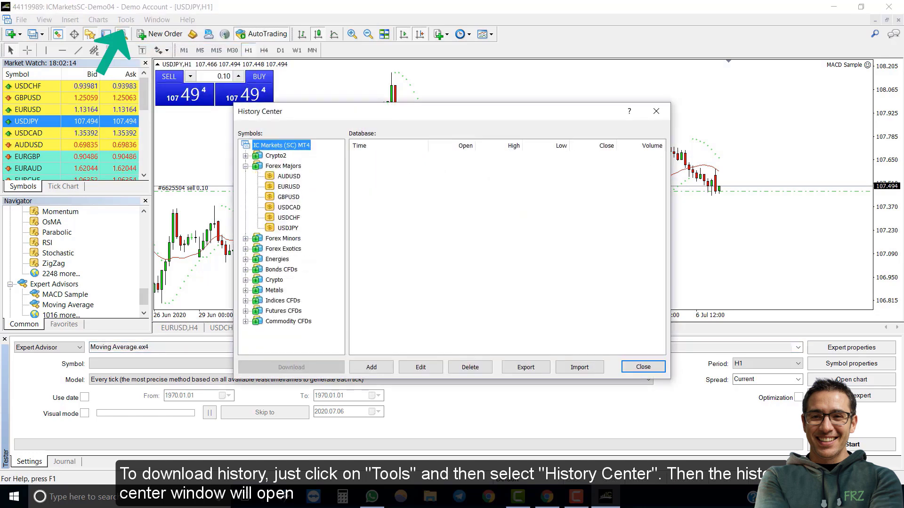
double_click(288, 186)
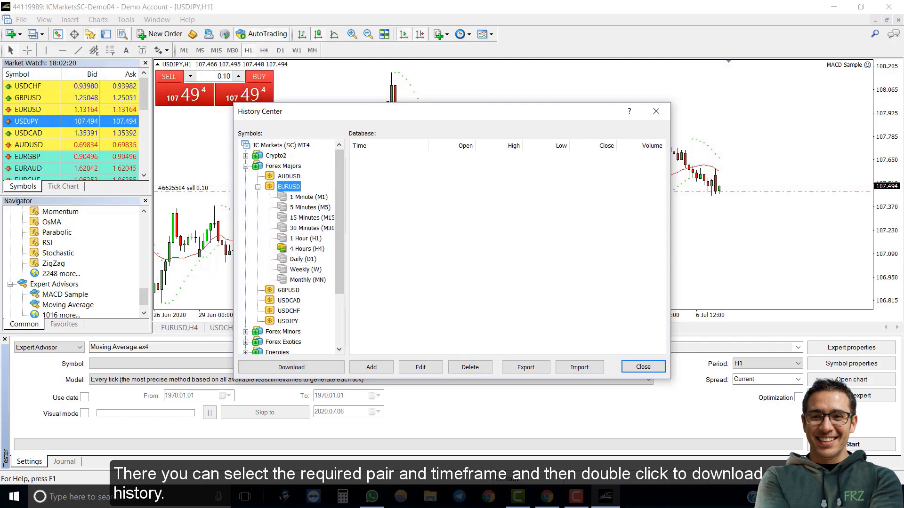
left_click(310, 228)
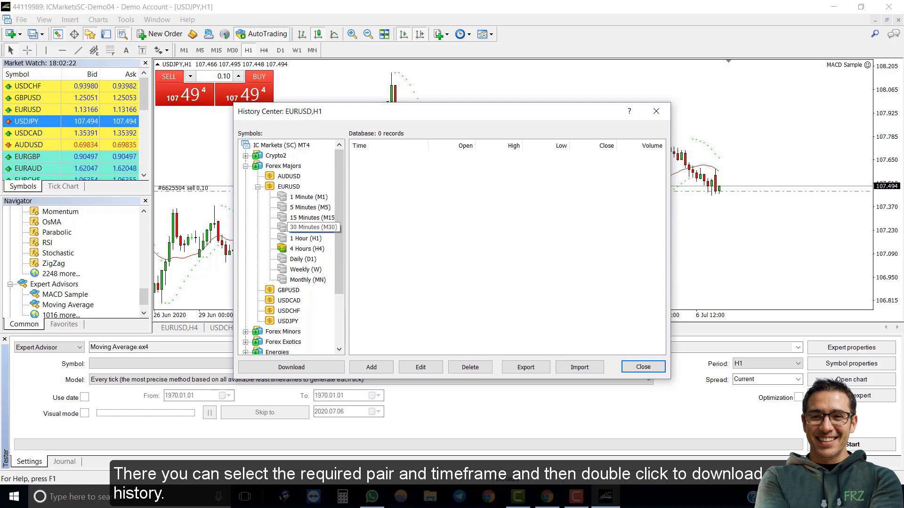
double_click(306, 238)
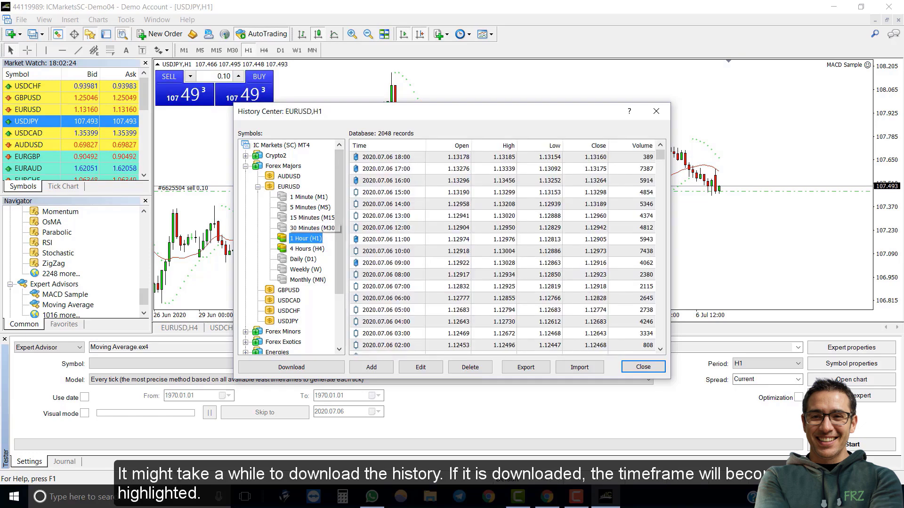
double_click(311, 228)
double_click(313, 216)
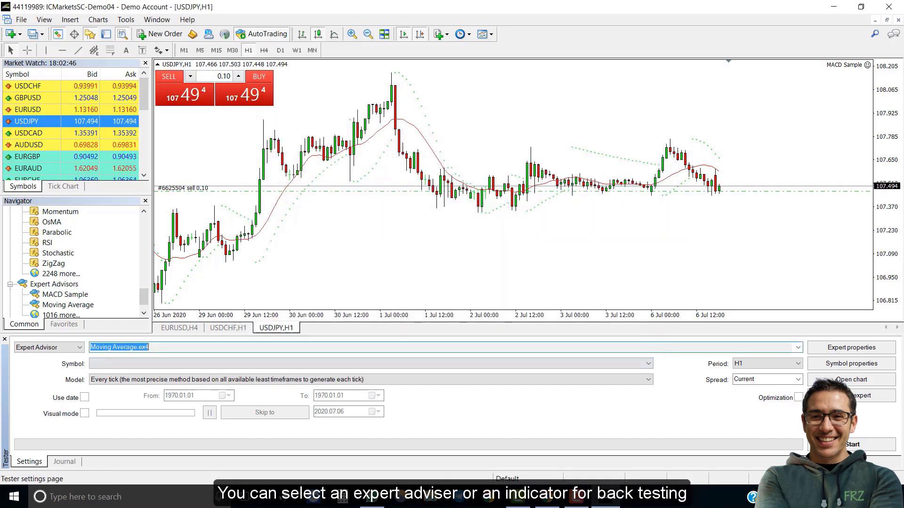
Select the Moving Average expert advisor for testing and review its input settings.
left_click(49, 348)
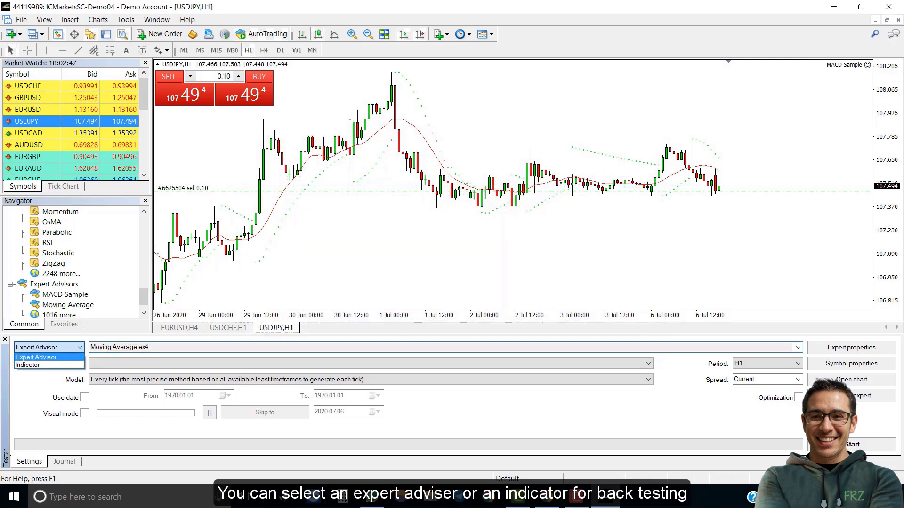
left_click(27, 366)
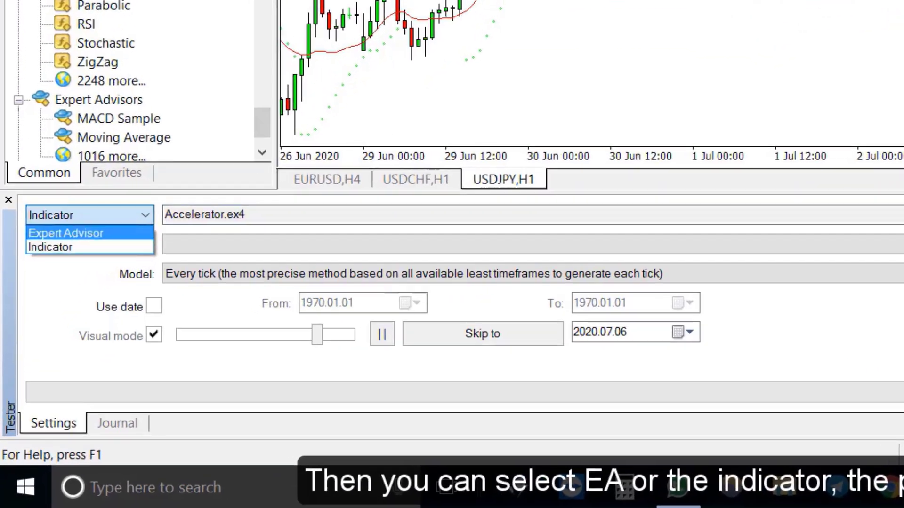
left_click(36, 358)
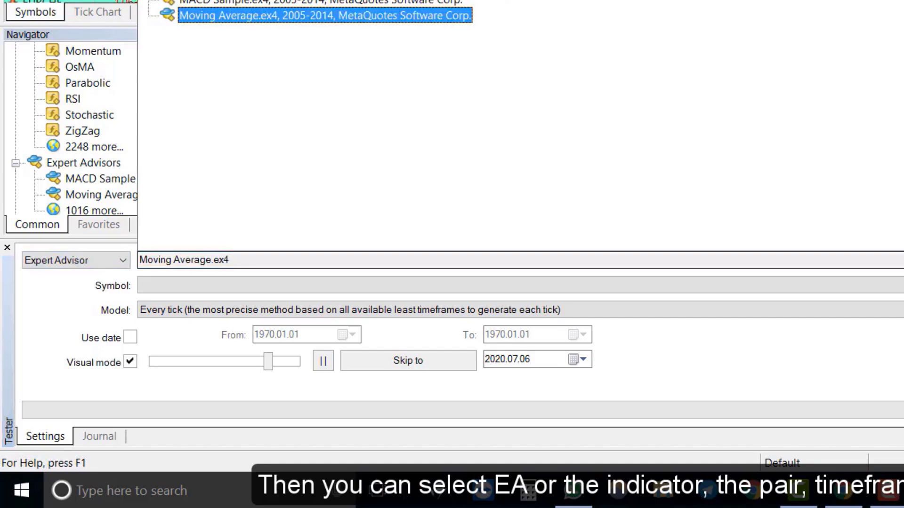
key("alt+Down")
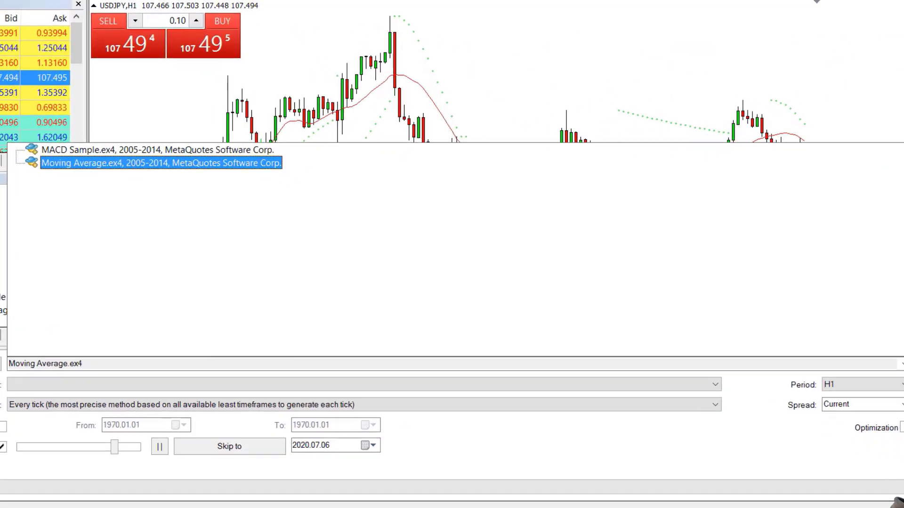
key("Return")
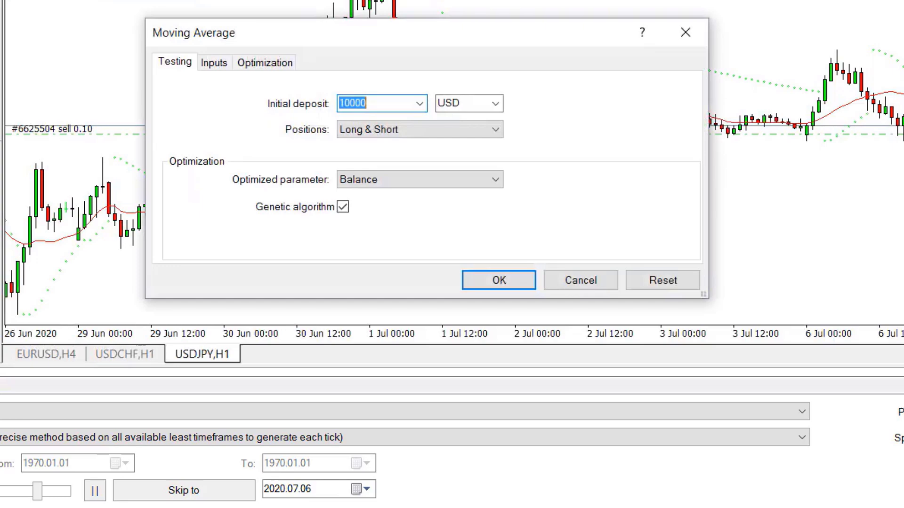
key("ctrl+Tab")
key("ctrl+Tab")
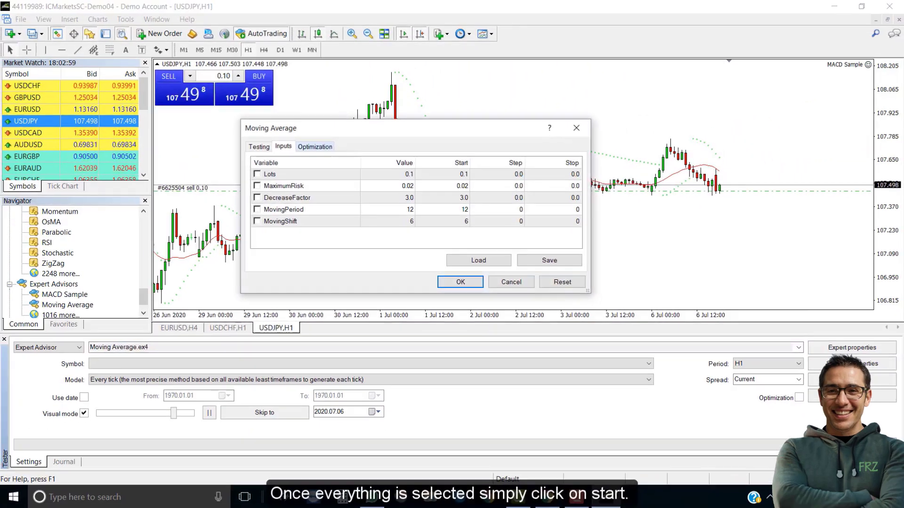
key("ctrl+shift+Tab")
key("ctrl+shift+Tab")
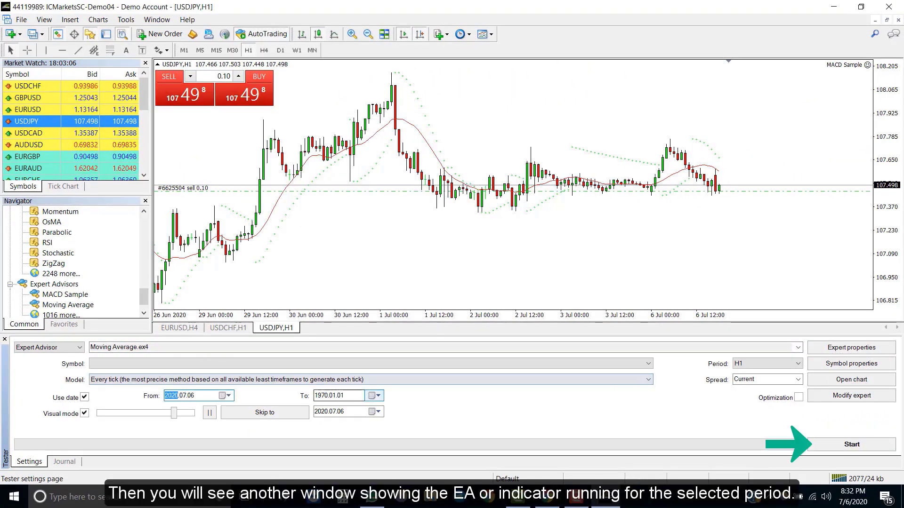
Enable Use date and set the test range from 2020.06.01 to 2020.07.06.
key("alt+Down")
left_click(387, 383)
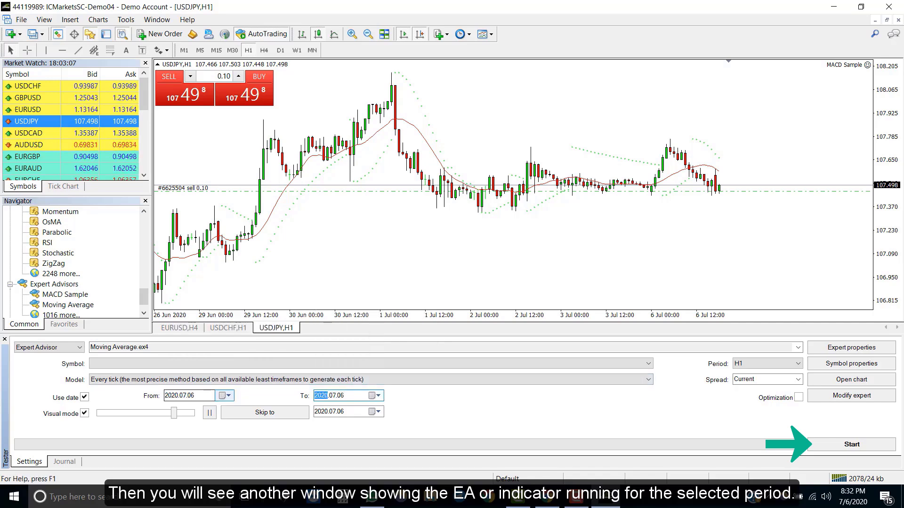
key("alt+Down")
key("Page_Up")
key("Home")
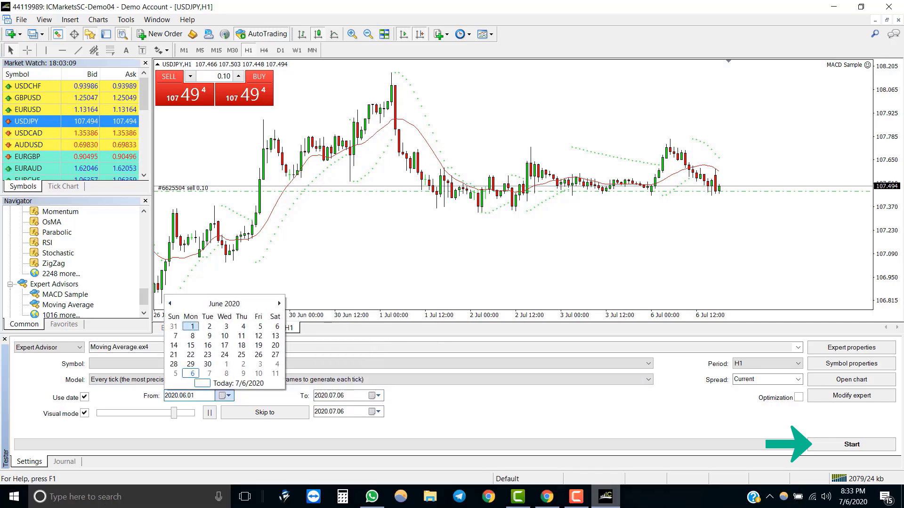
key("Return")
key("Return")
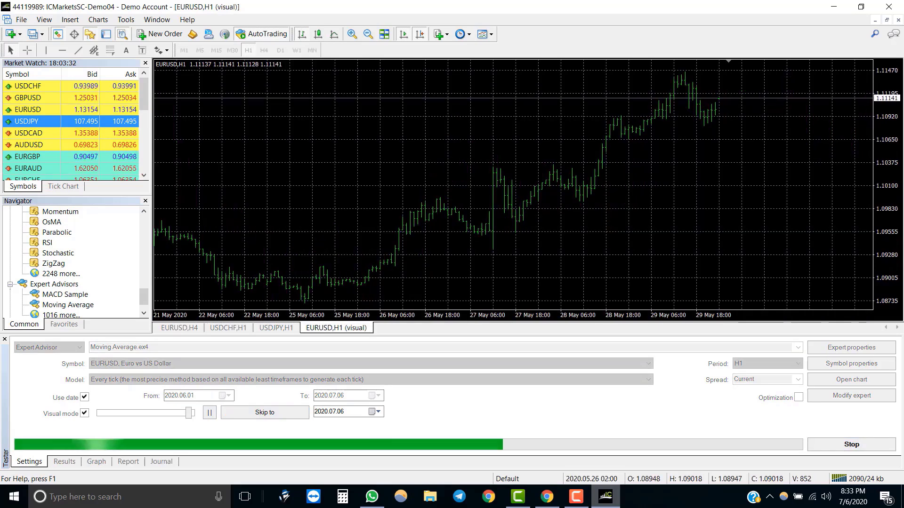
Nudge the visual mode speed slightly faster and turn off the chart grid.
mouse_move(189, 412)
left_click_drag(189, 412, 191, 413)
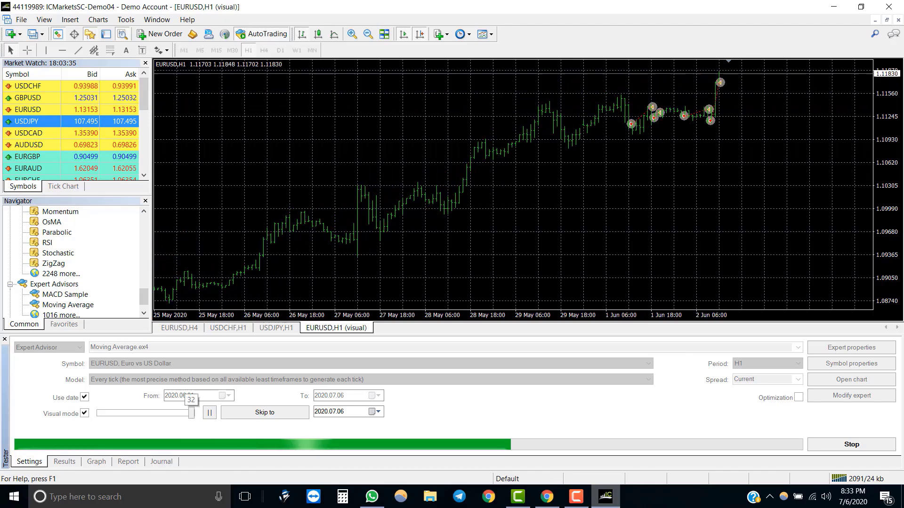
right_click(375, 115)
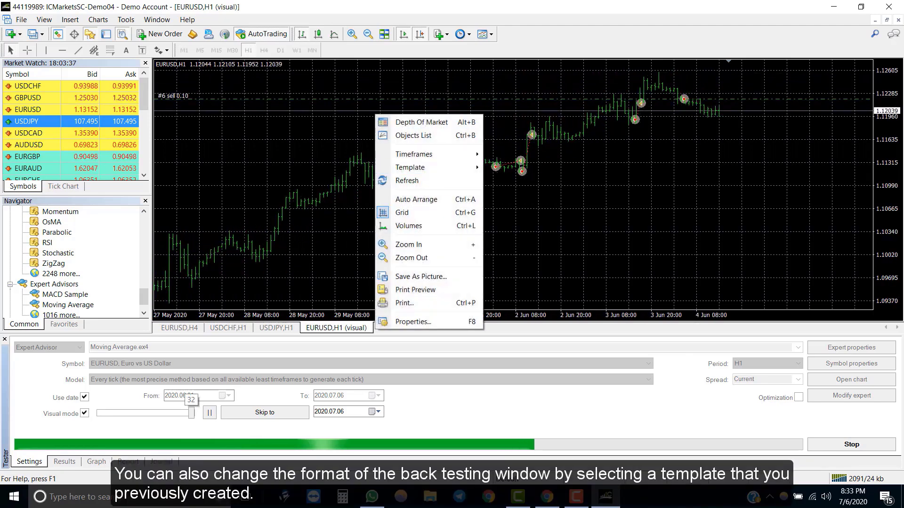
left_click(401, 213)
Apply the Default template to the backtest chart.
right_click(402, 140)
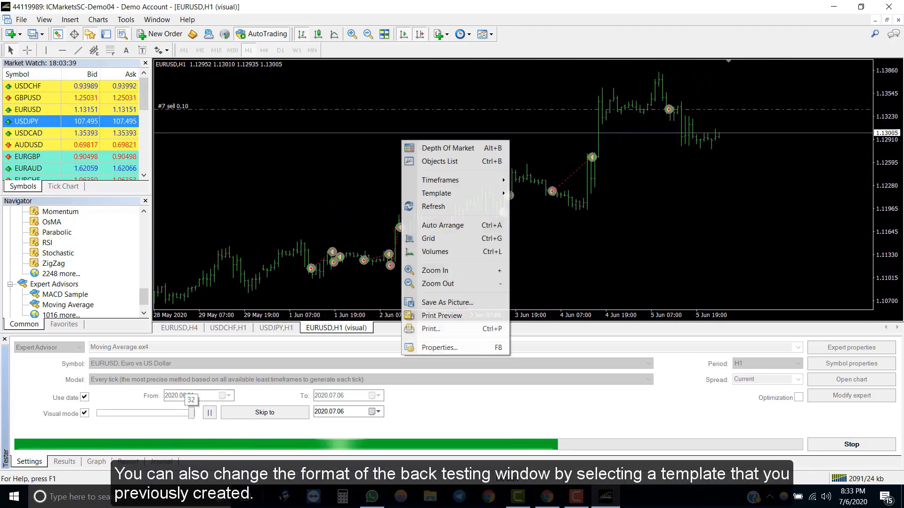
mouse_move(437, 193)
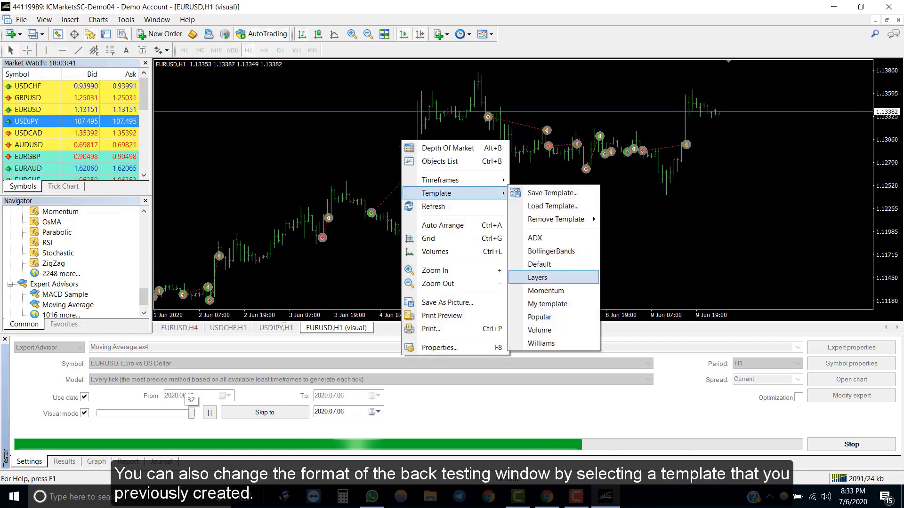
left_click(539, 264)
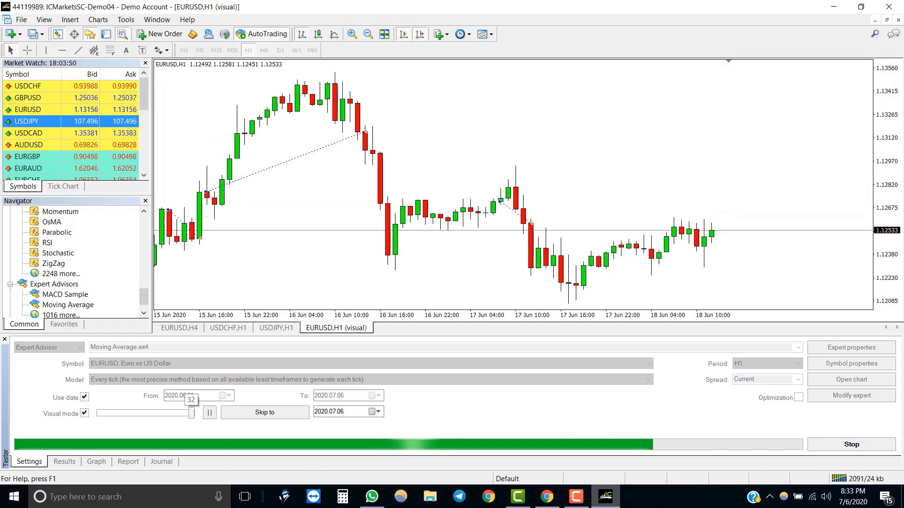
Scroll the 21-trade Results list and switch between the Graph and Report tabs.
left_click(851, 445)
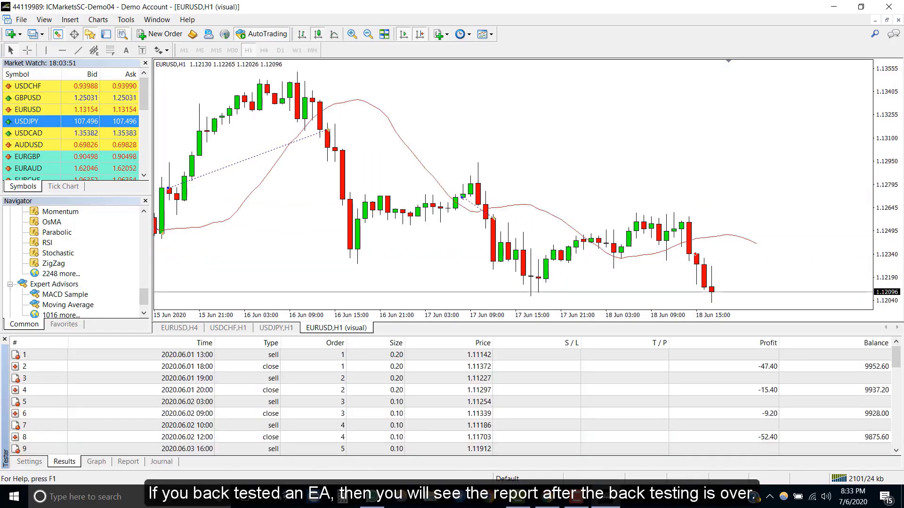
scroll(452, 400, "down", 11)
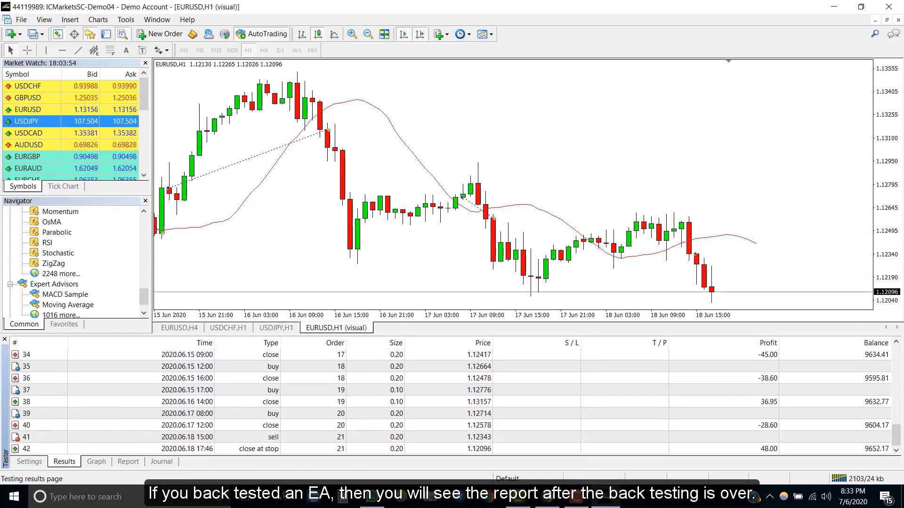
left_click(97, 462)
left_click(128, 461)
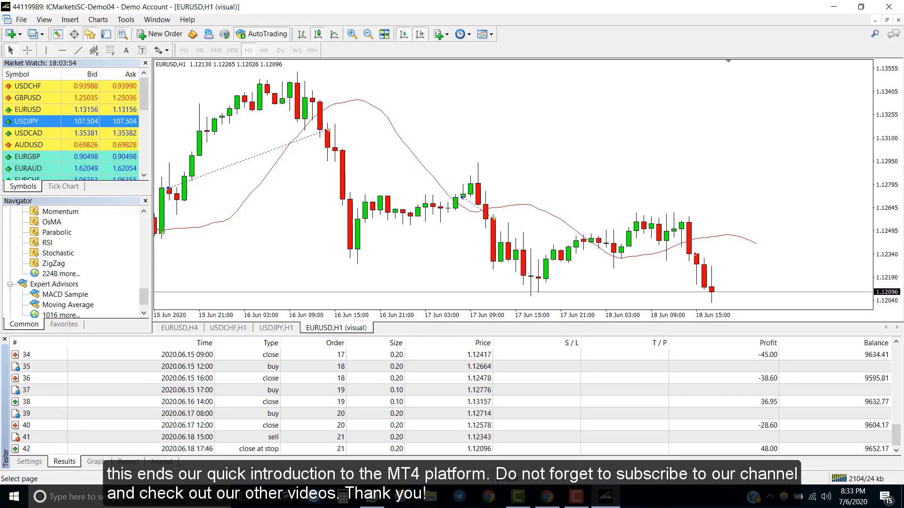
left_click(97, 461)
left_click(128, 462)
left_click(64, 461)
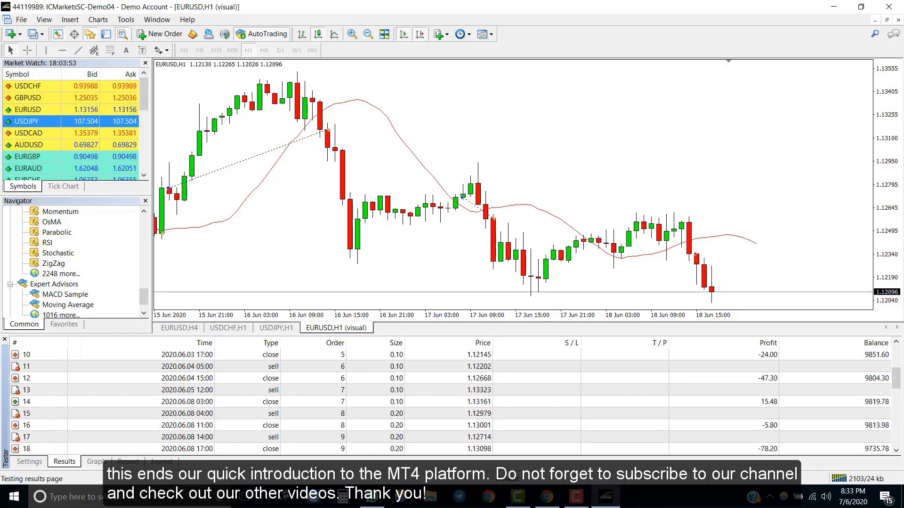
scroll(452, 400, "down", 8)
left_click(97, 461)
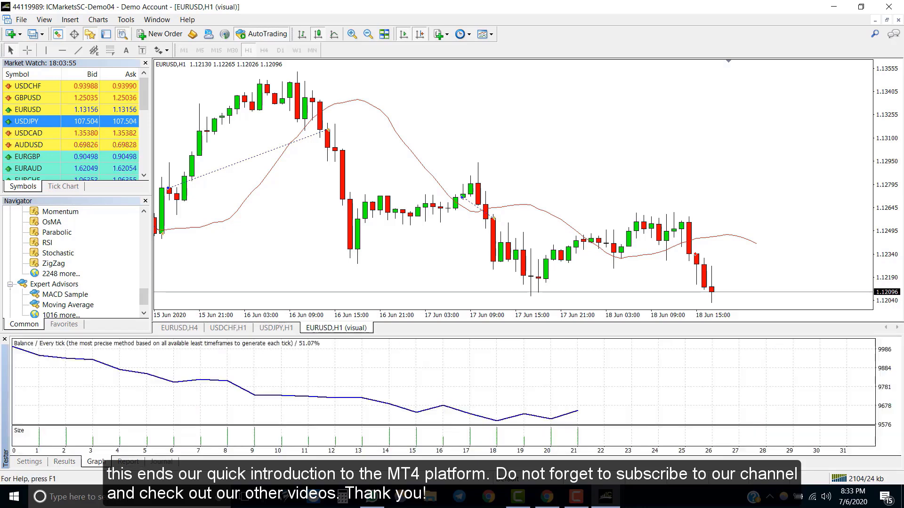
left_click(128, 461)
left_click(65, 461)
scroll(452, 400, "down", 8)
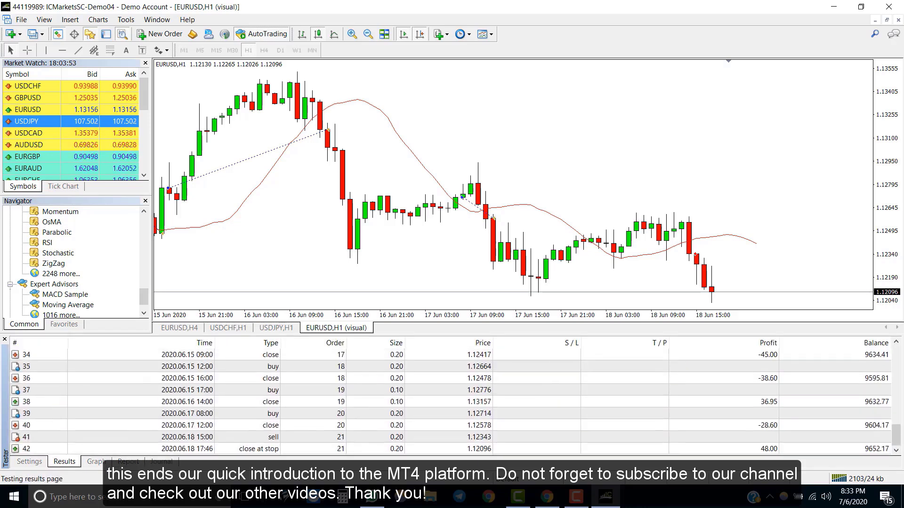